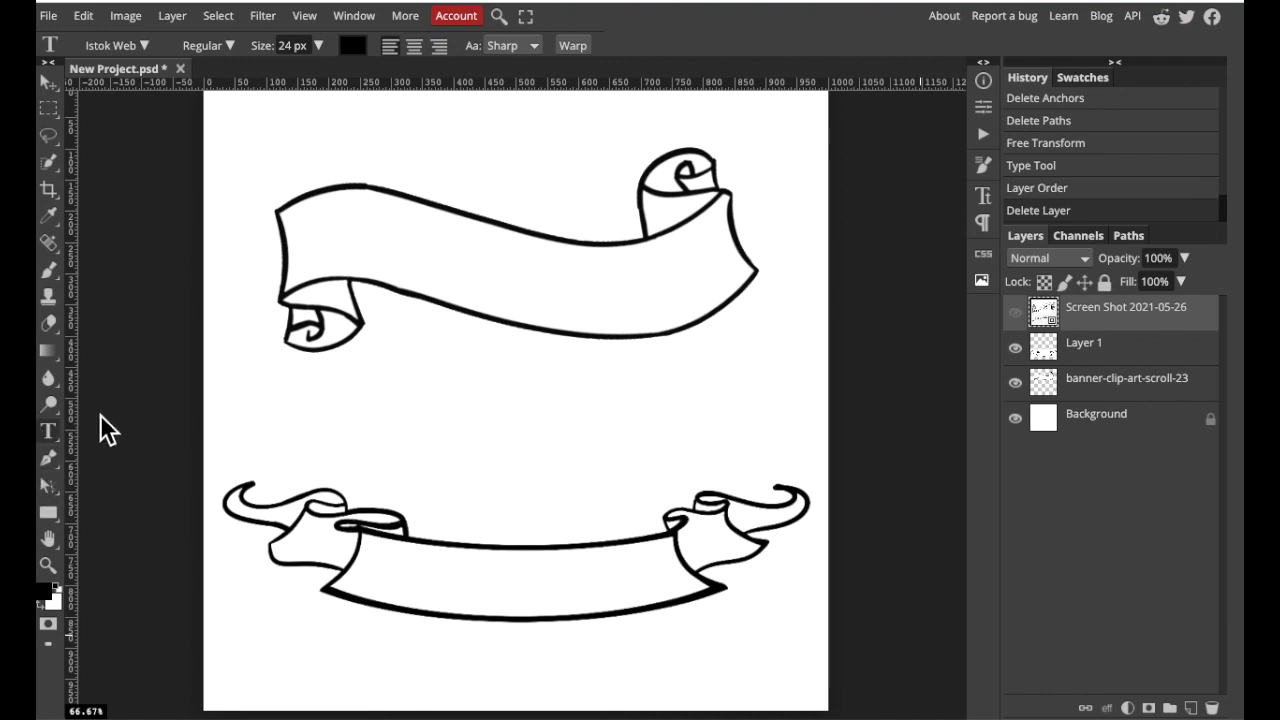
Add a 'Heraldry' text layer in 24 px Istok Web between the two banners.
right_click(51, 433)
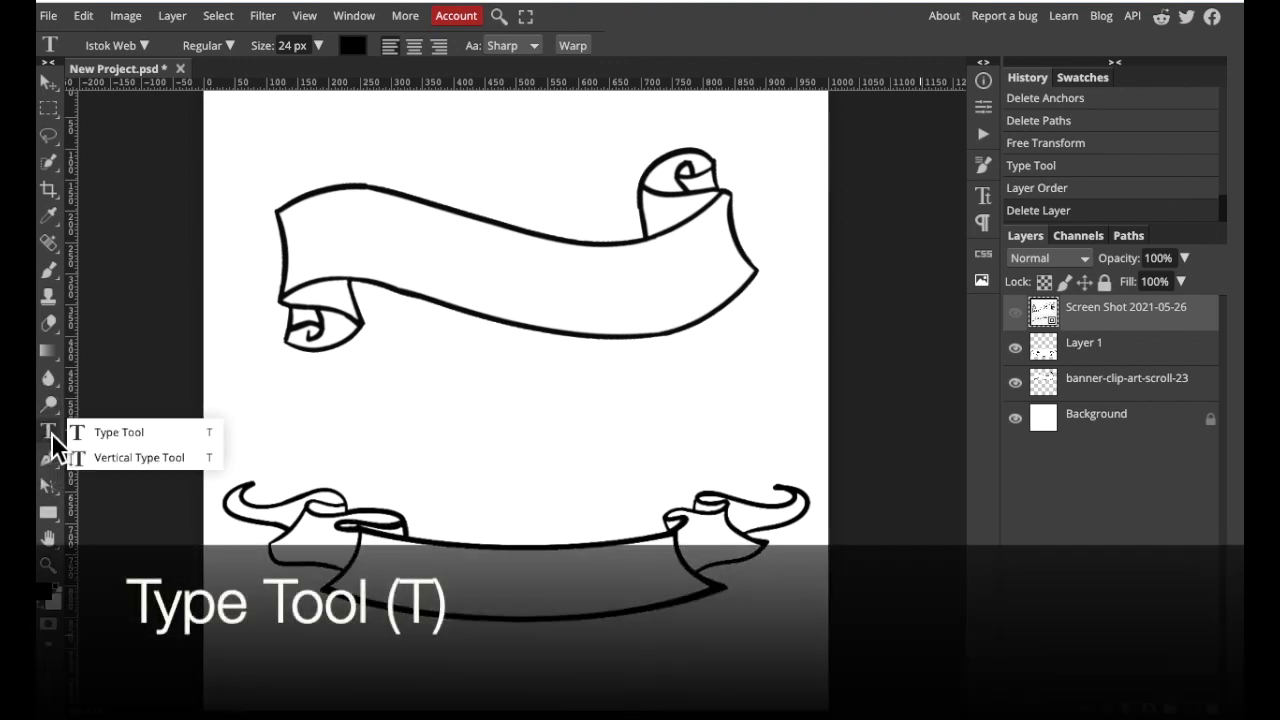
left_click(51, 433)
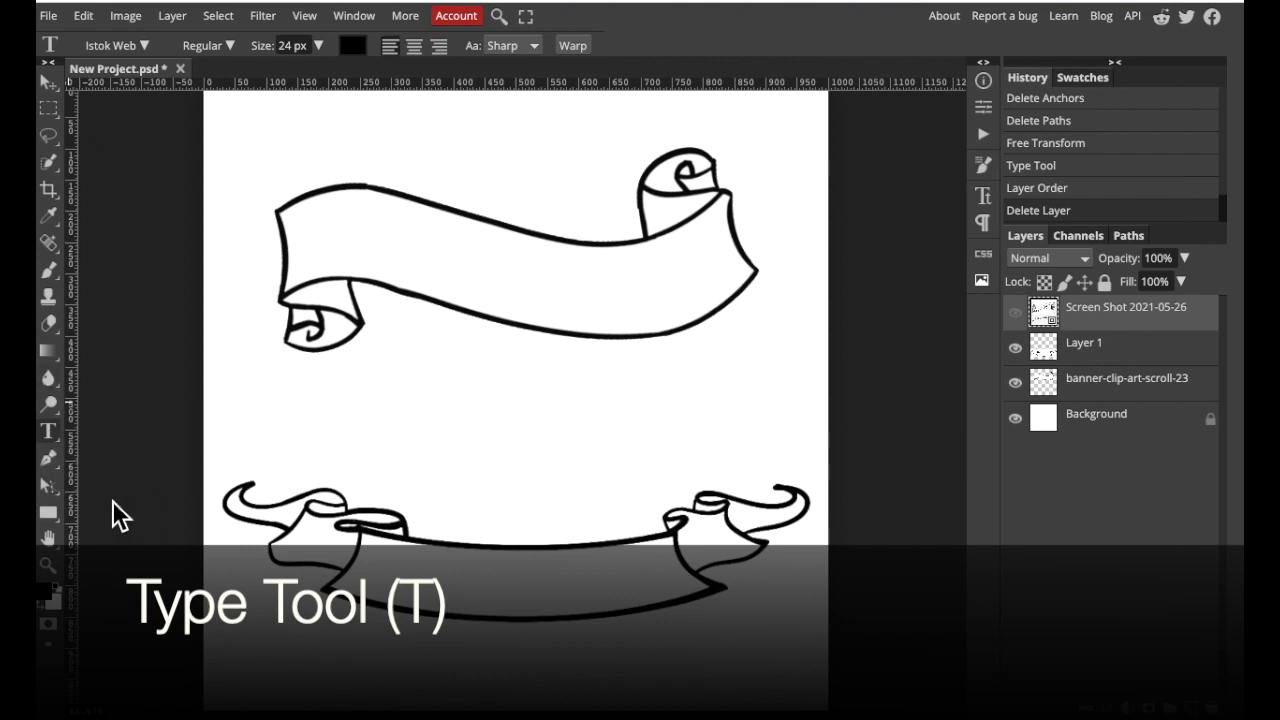
left_click(412, 418)
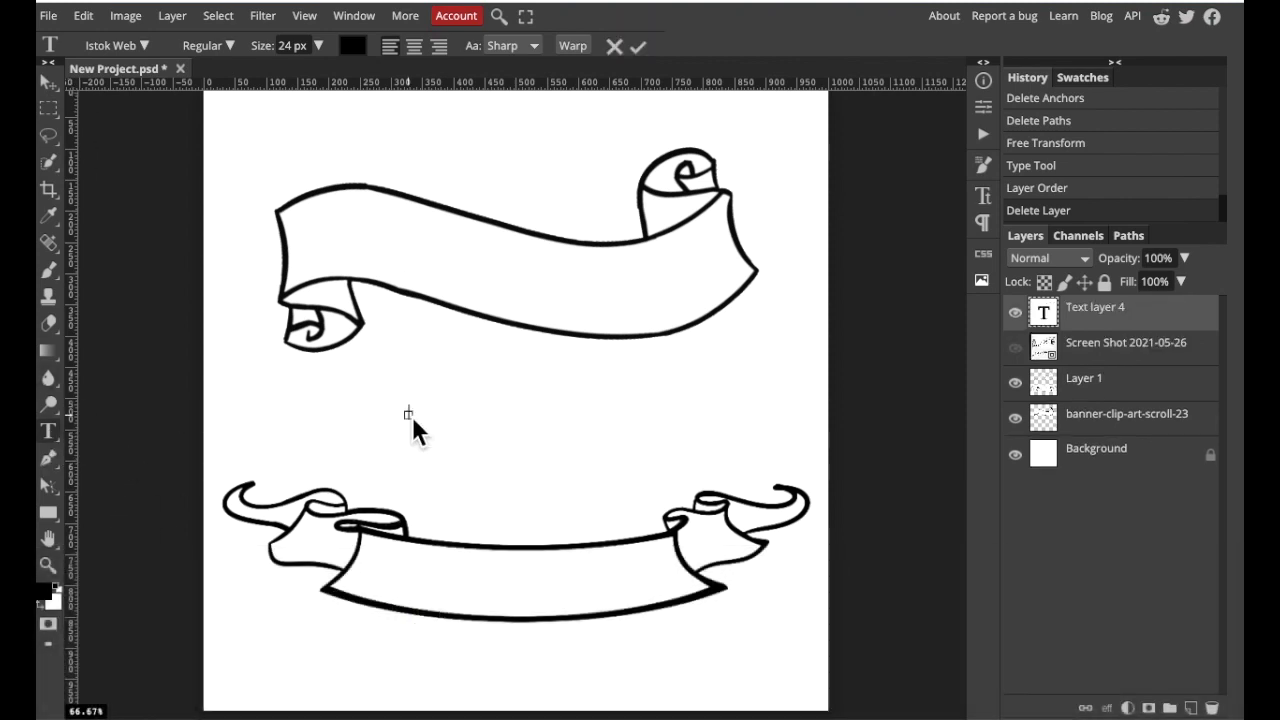
type("Heraldry")
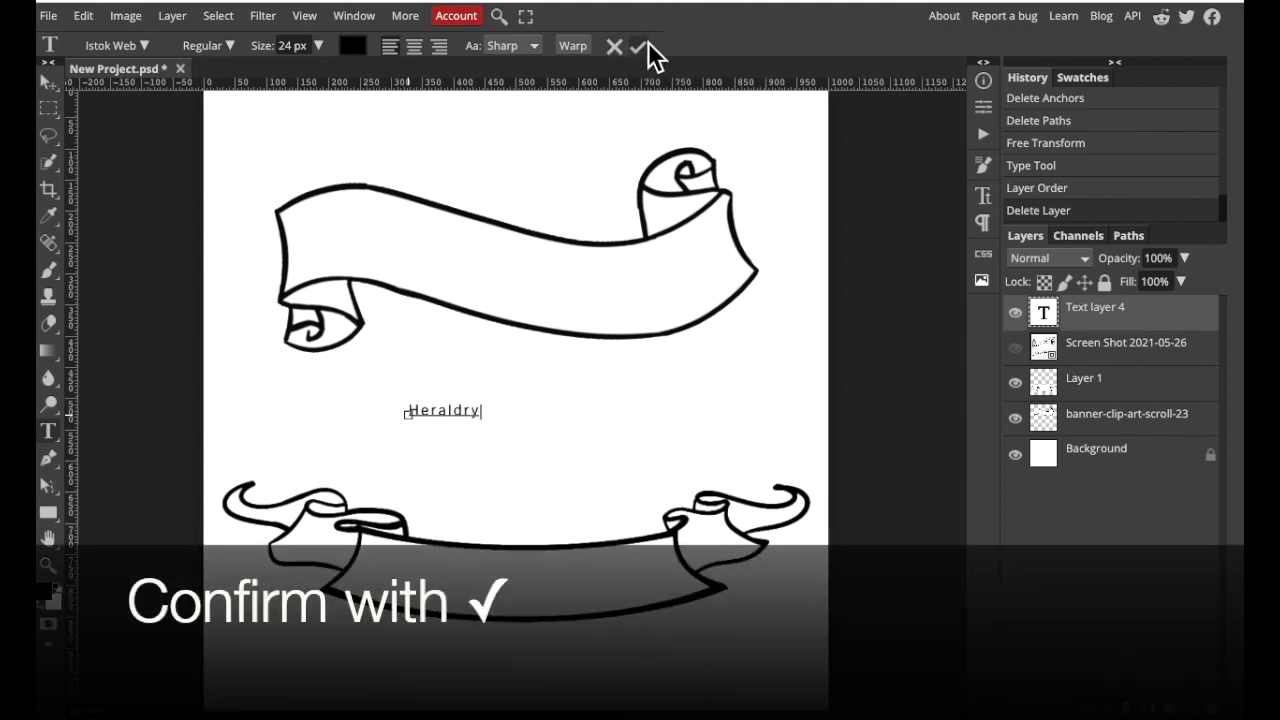
left_click(640, 52)
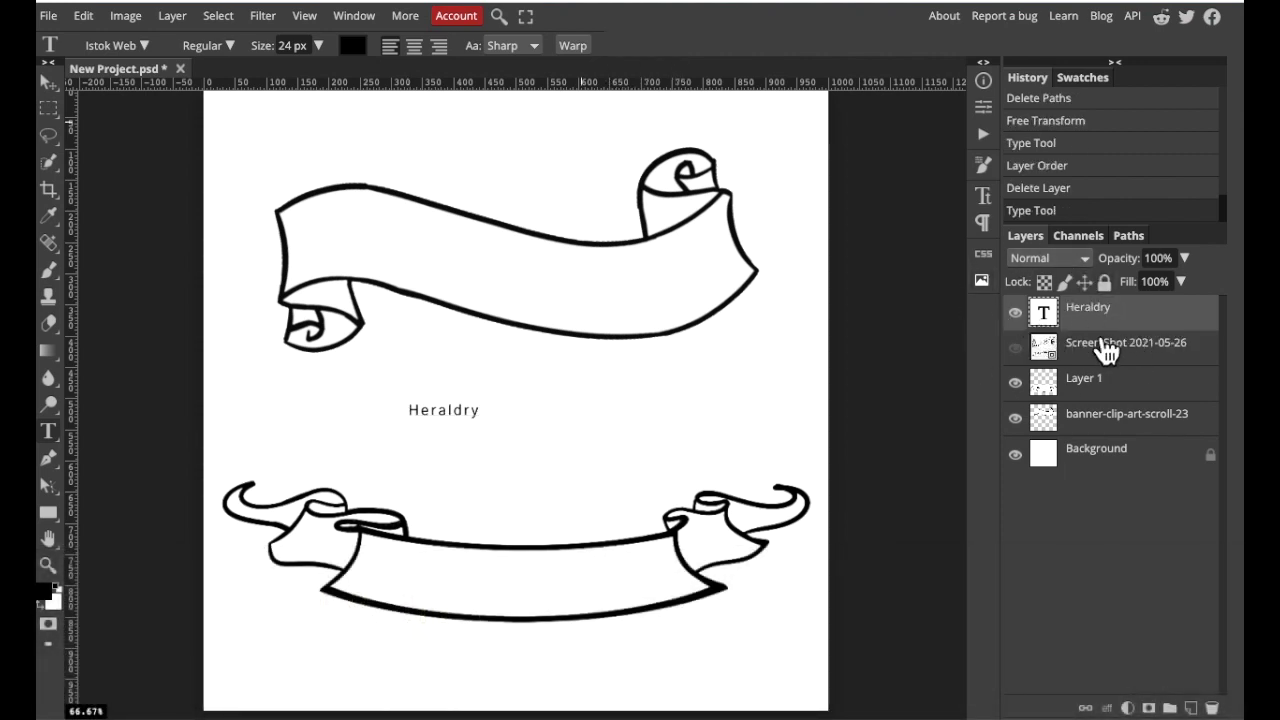
Set the Heraldry text to Kingthings Calligraphica from the Calligraphic fonts, sized 118 px.
double_click(1058, 328)
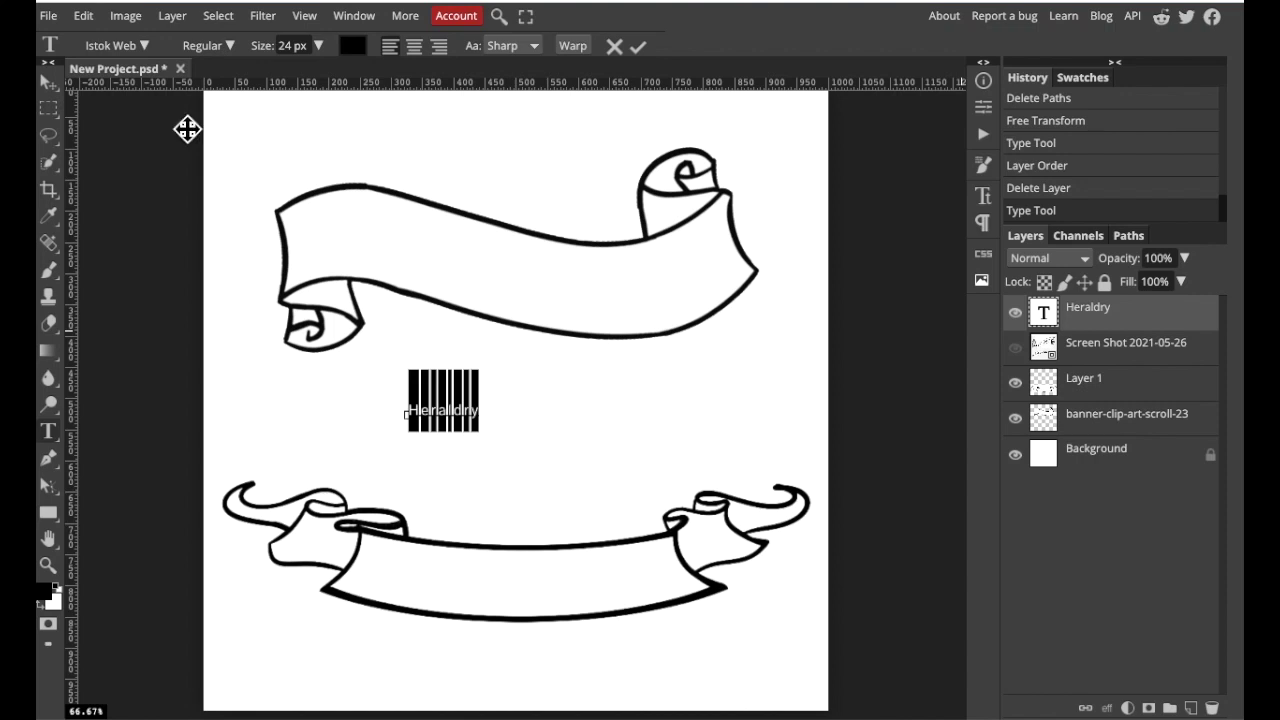
left_click(145, 45)
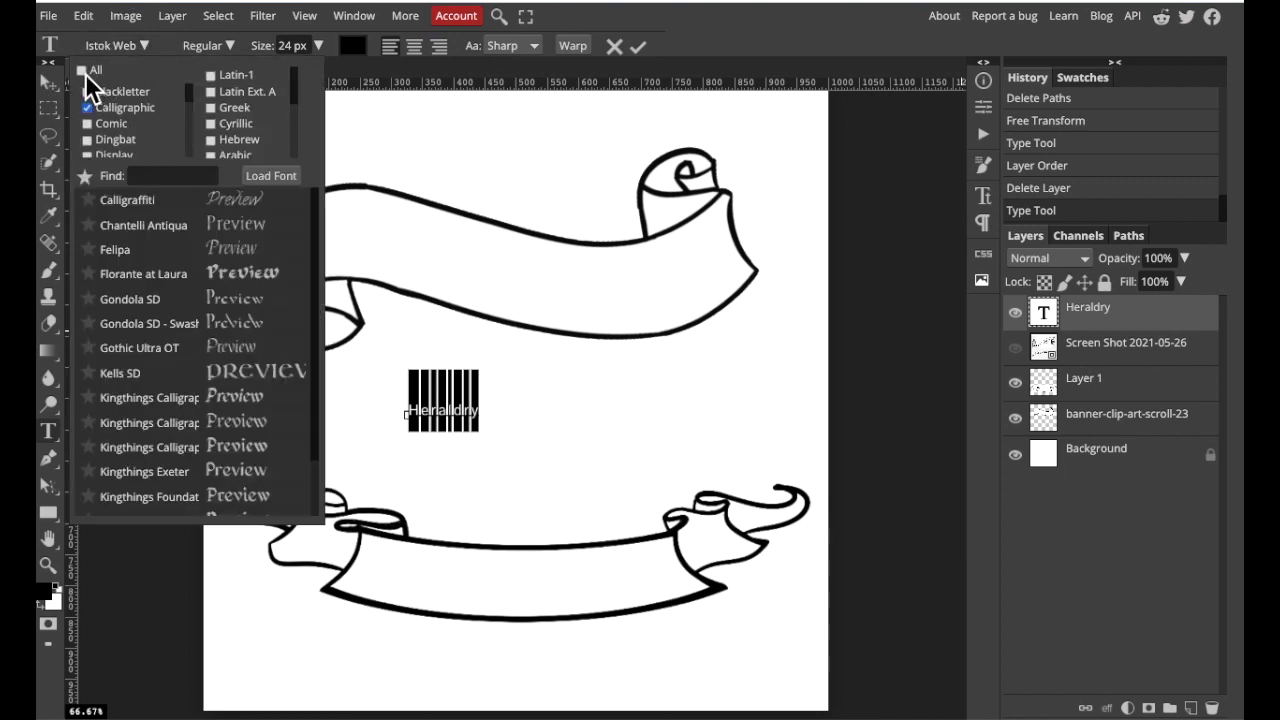
left_click(85, 72)
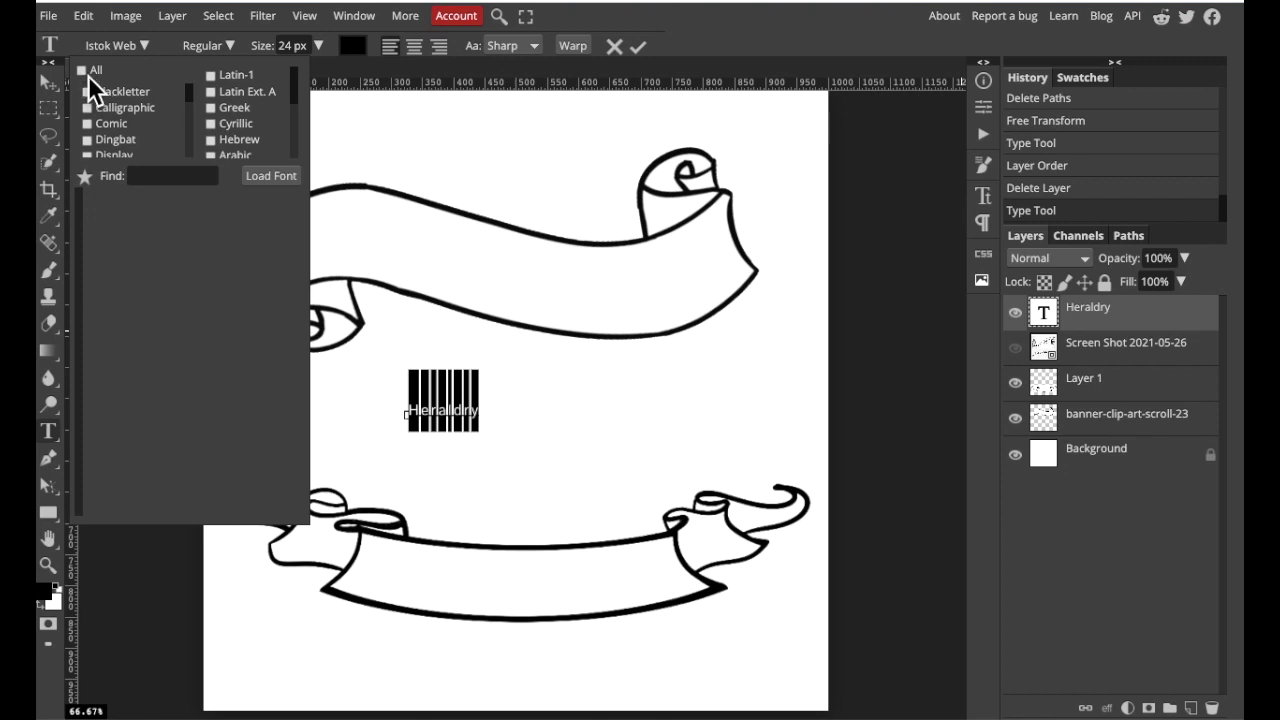
left_click(84, 72)
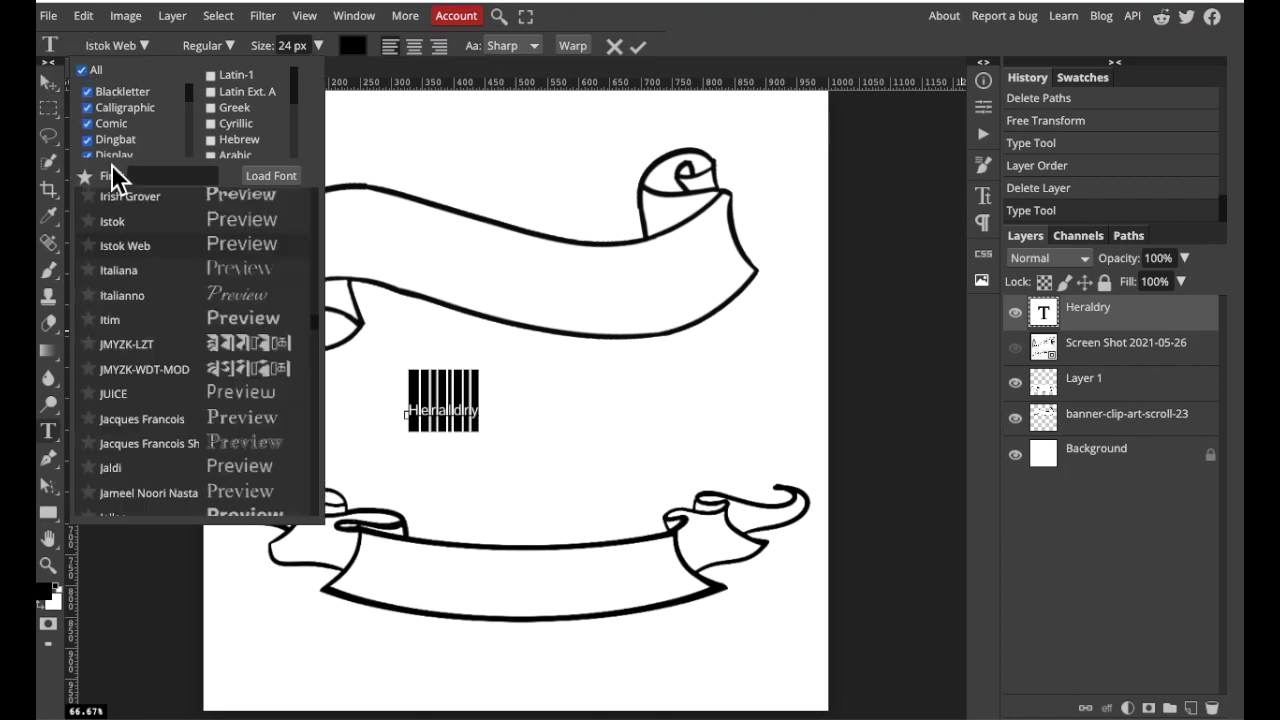
left_click(88, 71)
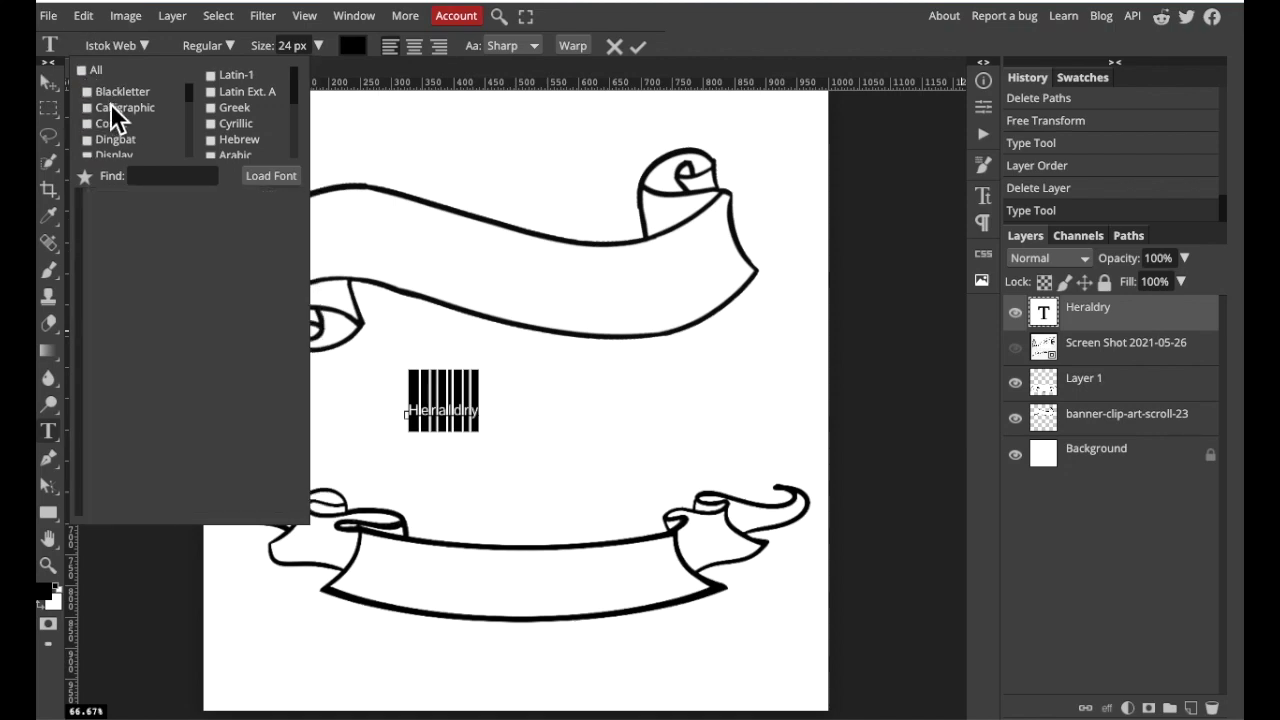
left_click(88, 108)
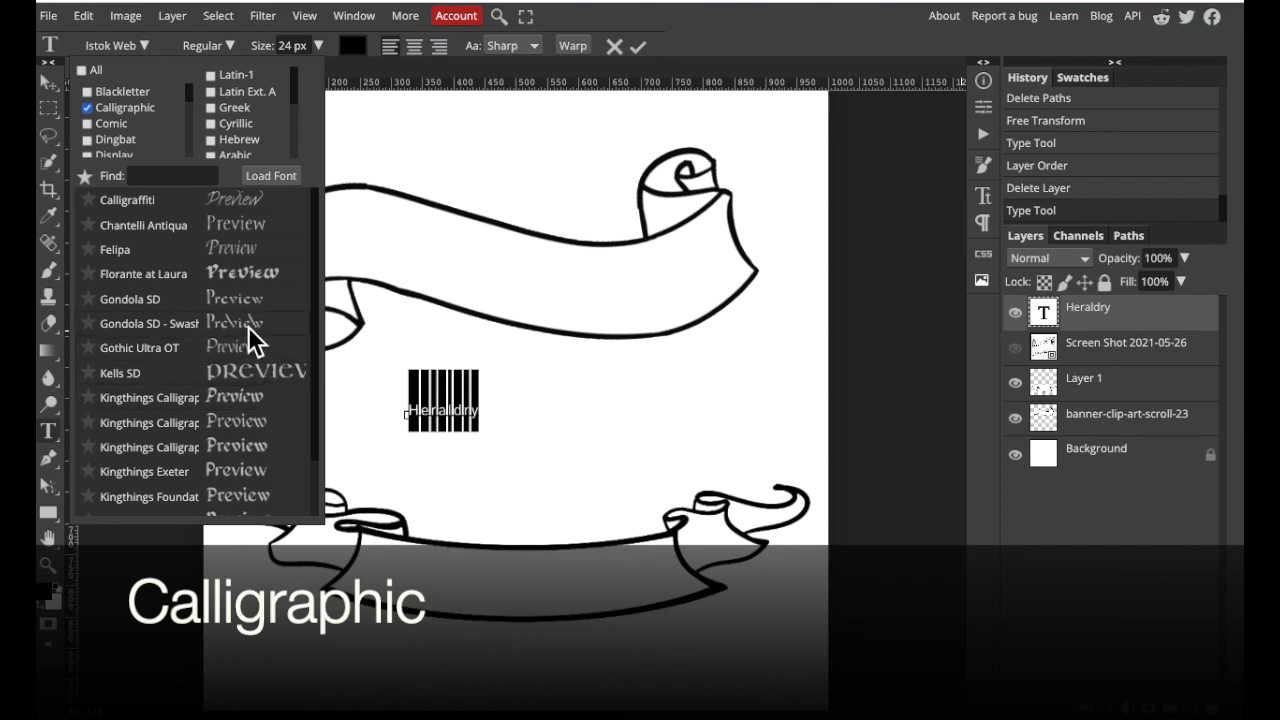
left_click(250, 400)
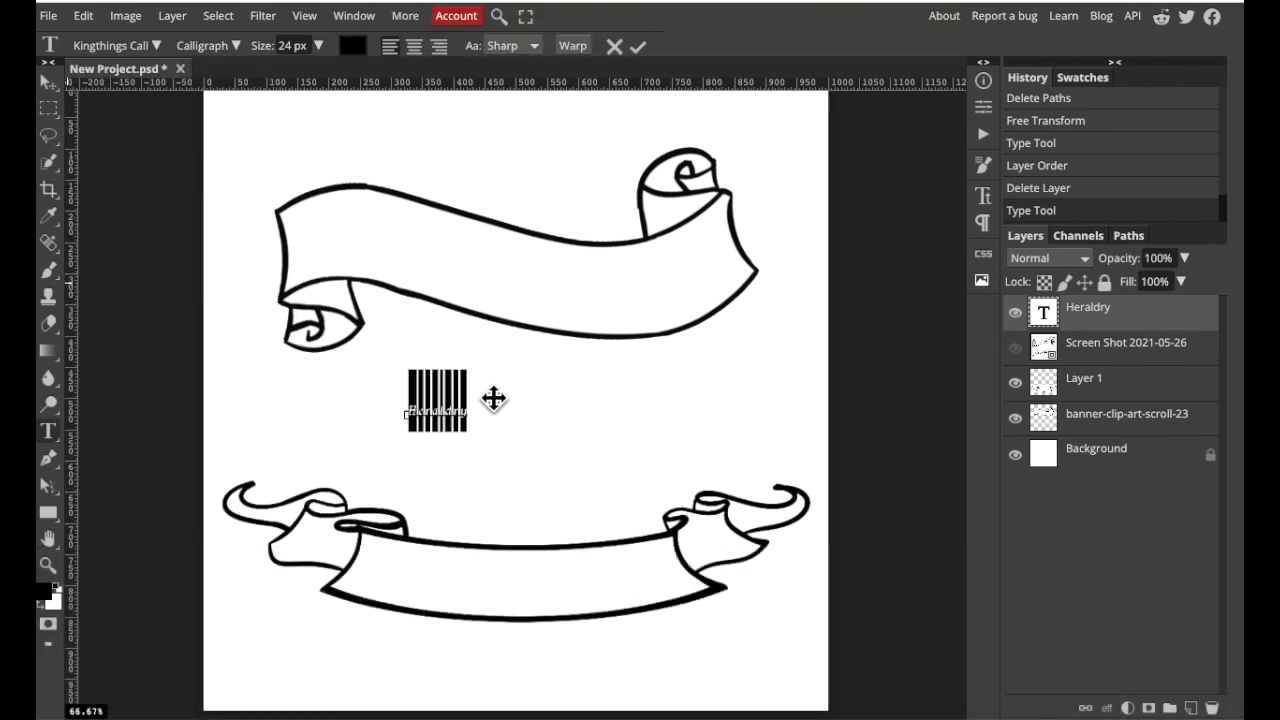
left_click(319, 46)
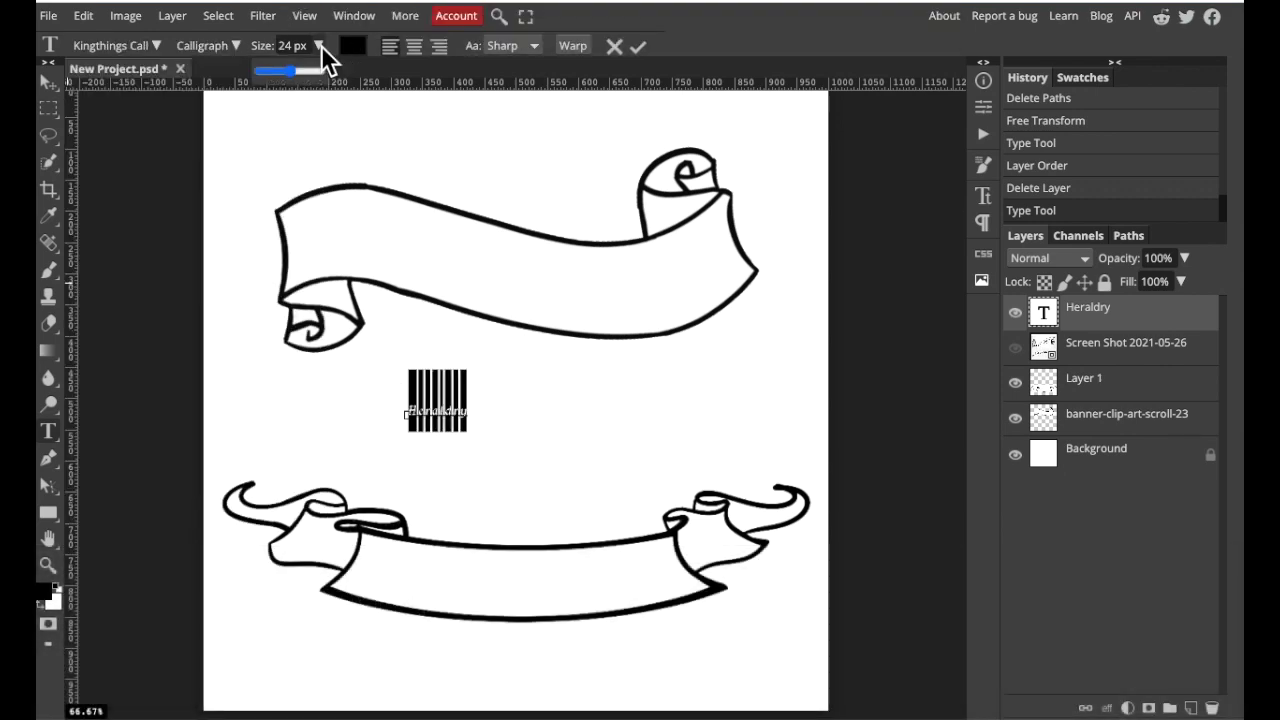
left_click_drag(298, 74, 318, 72)
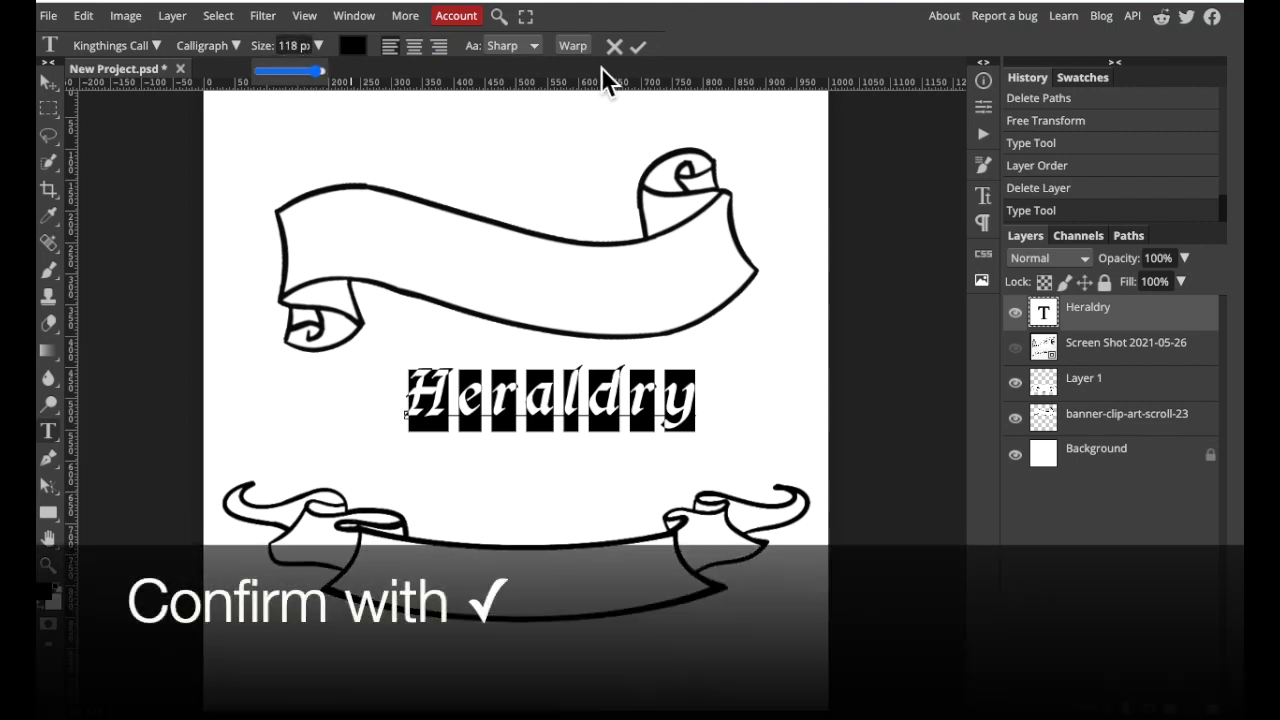
Commit the restyled text and move Heraldry down into the centre of the lower banner.
left_click(643, 49)
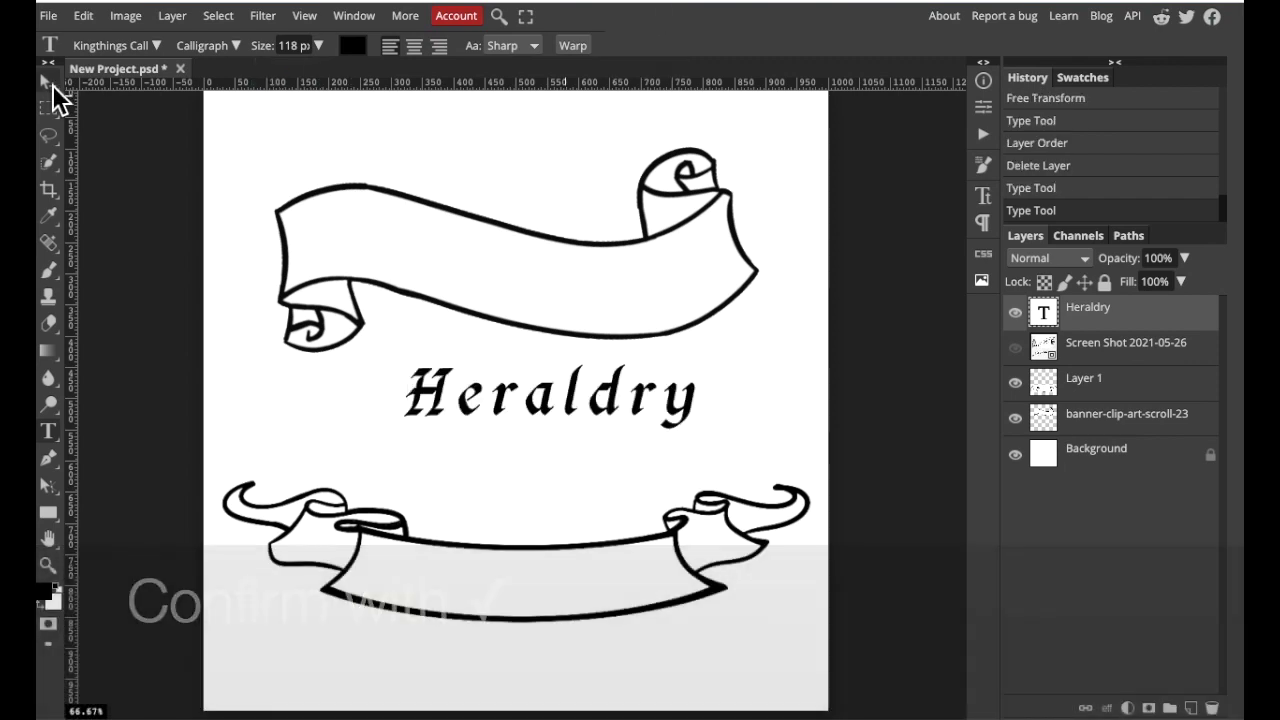
left_click(48, 84)
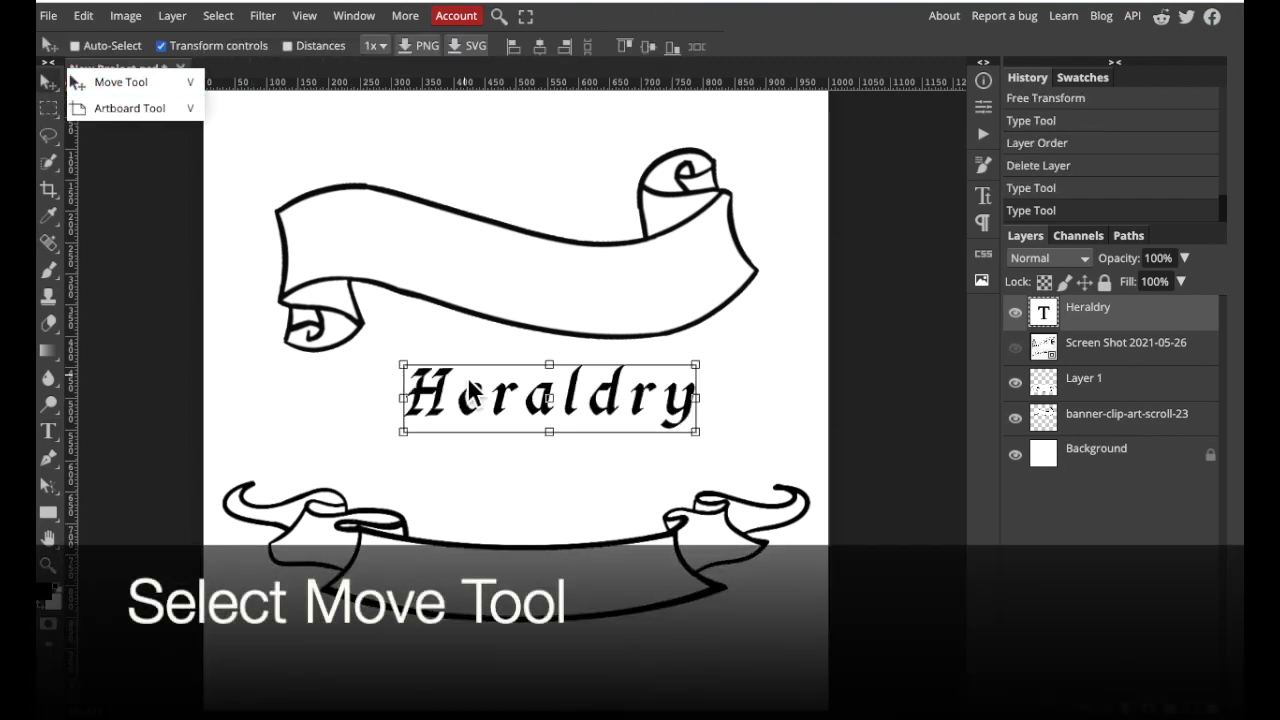
left_click_drag(508, 405, 482, 588)
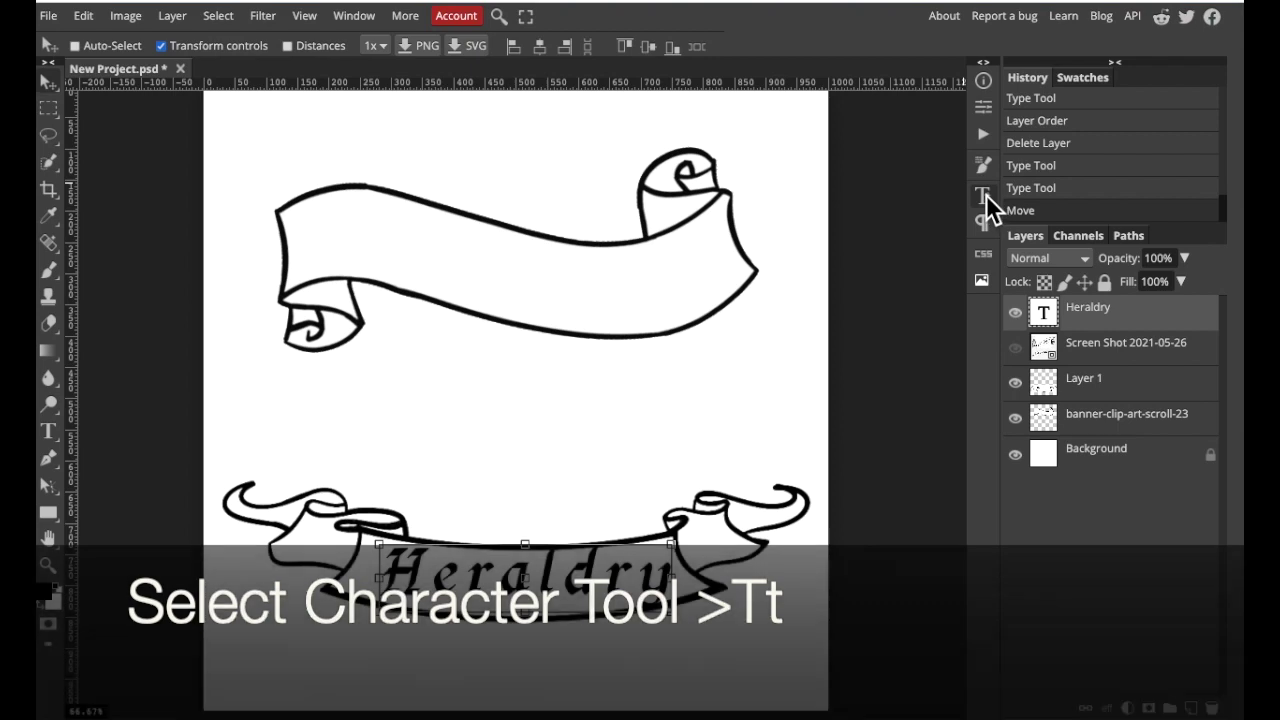
Set the Heraldry tracking to 90% in the Character panel.
left_click(985, 194)
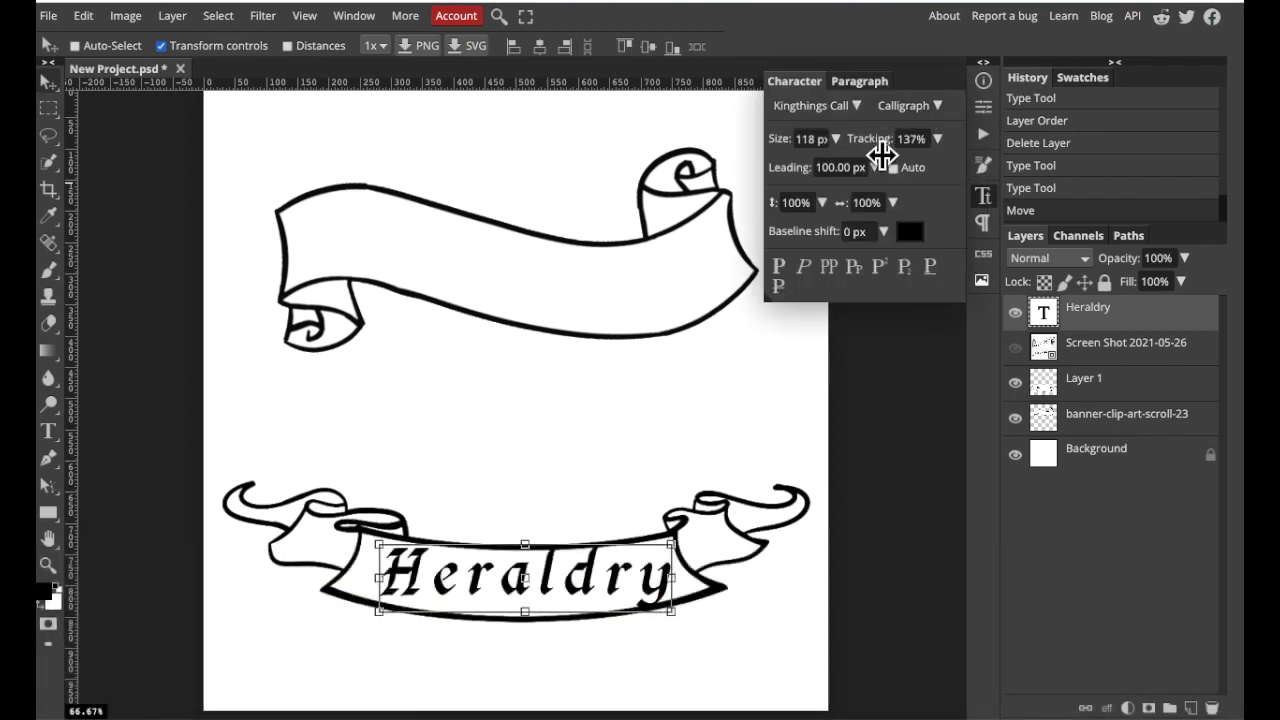
left_click(937, 139)
left_click_drag(932, 163, 903, 180)
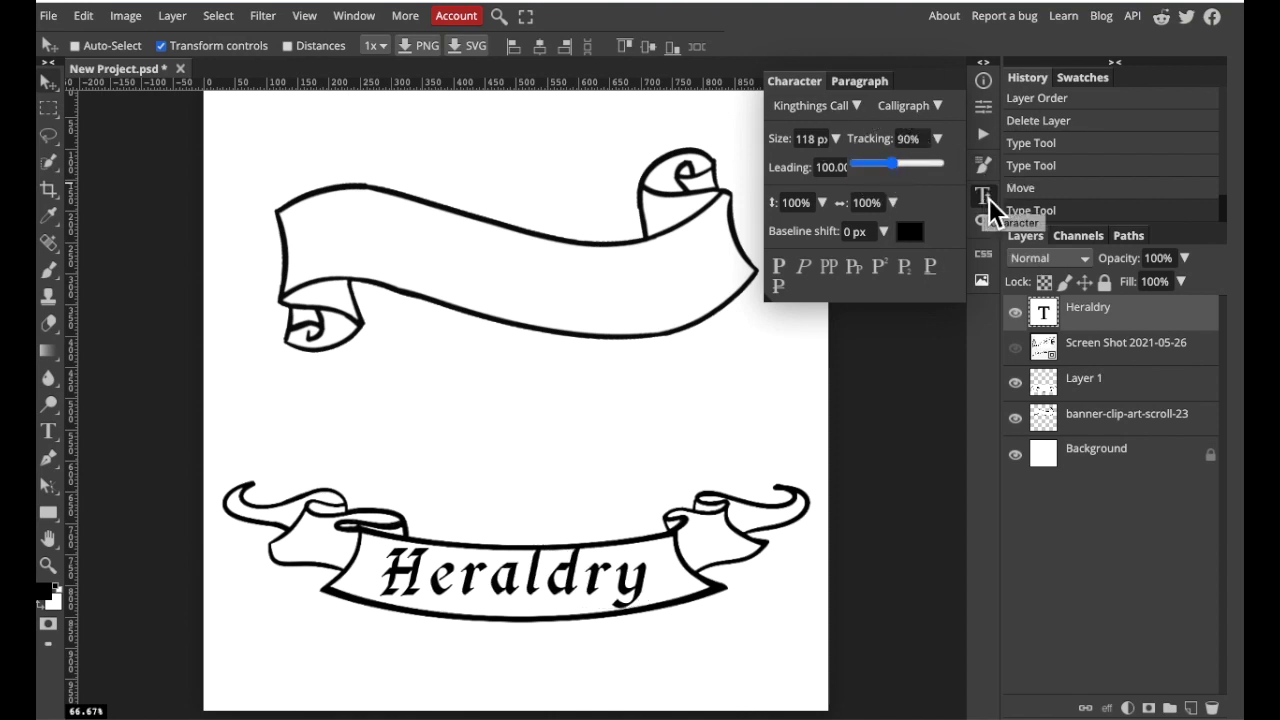
left_click(985, 200)
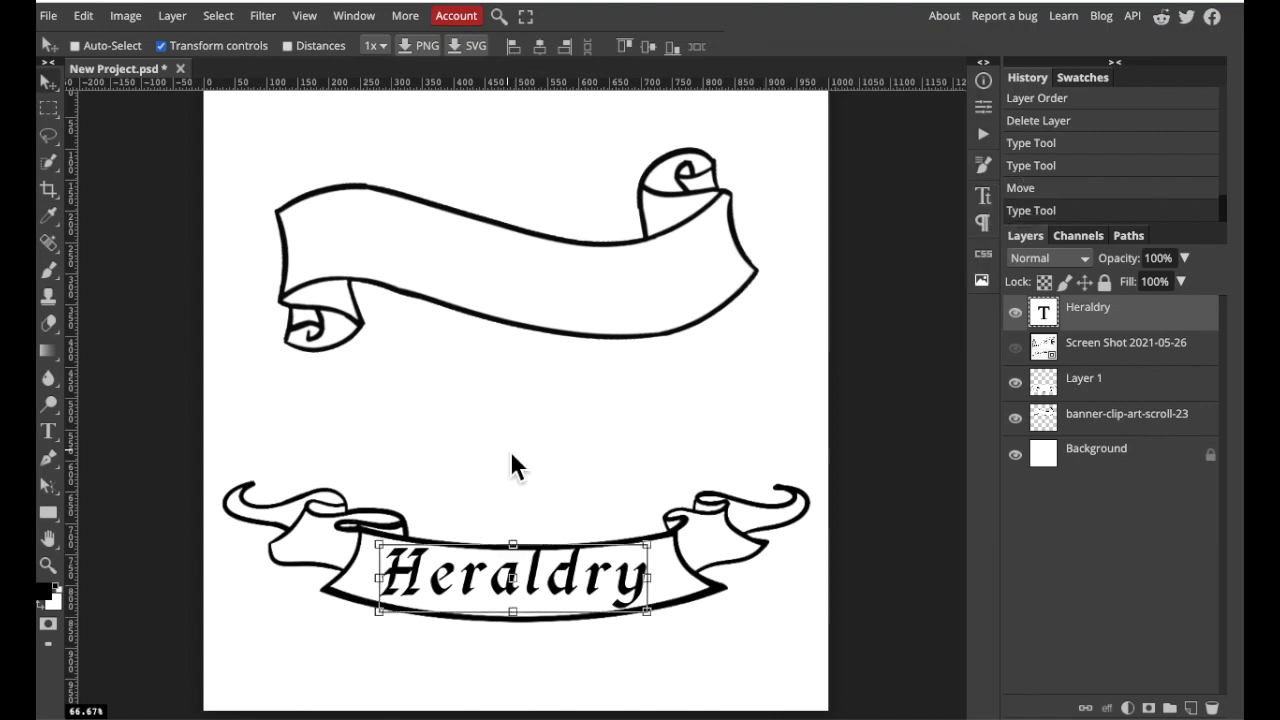
double_click(1058, 322)
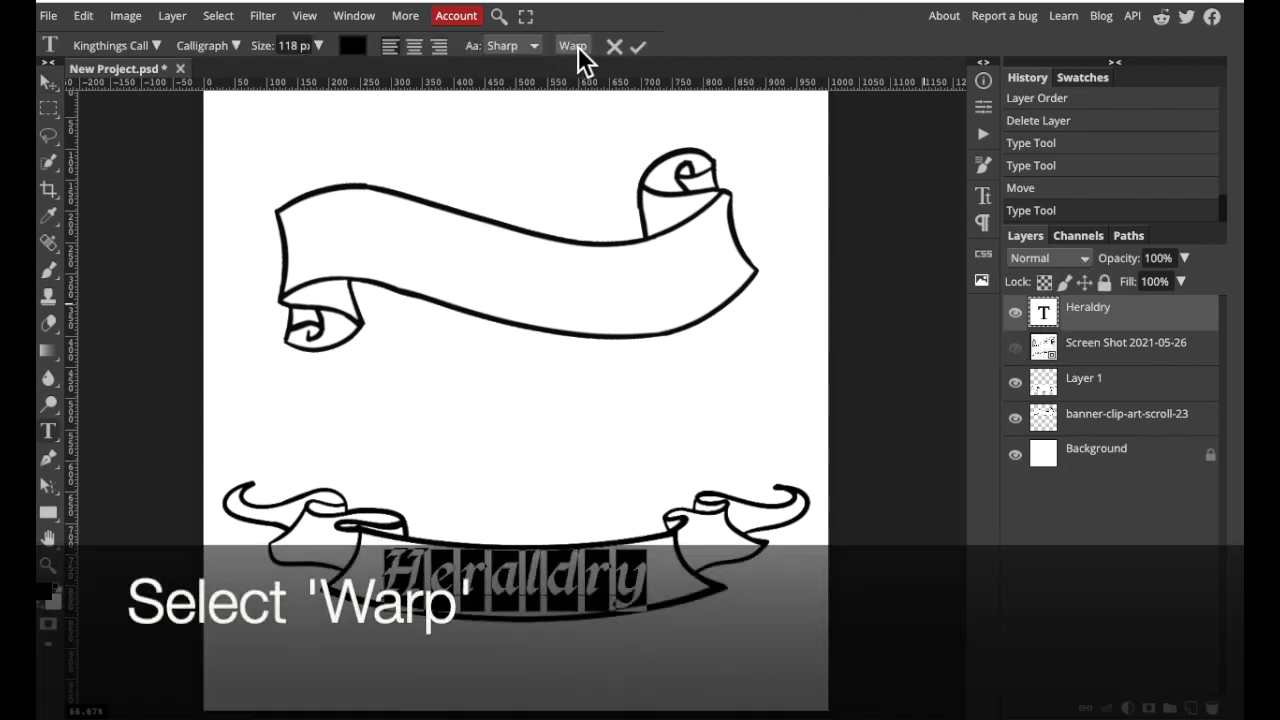
Warp the Heraldry text with an Arc style at -20% bend and commit it.
left_click(576, 47)
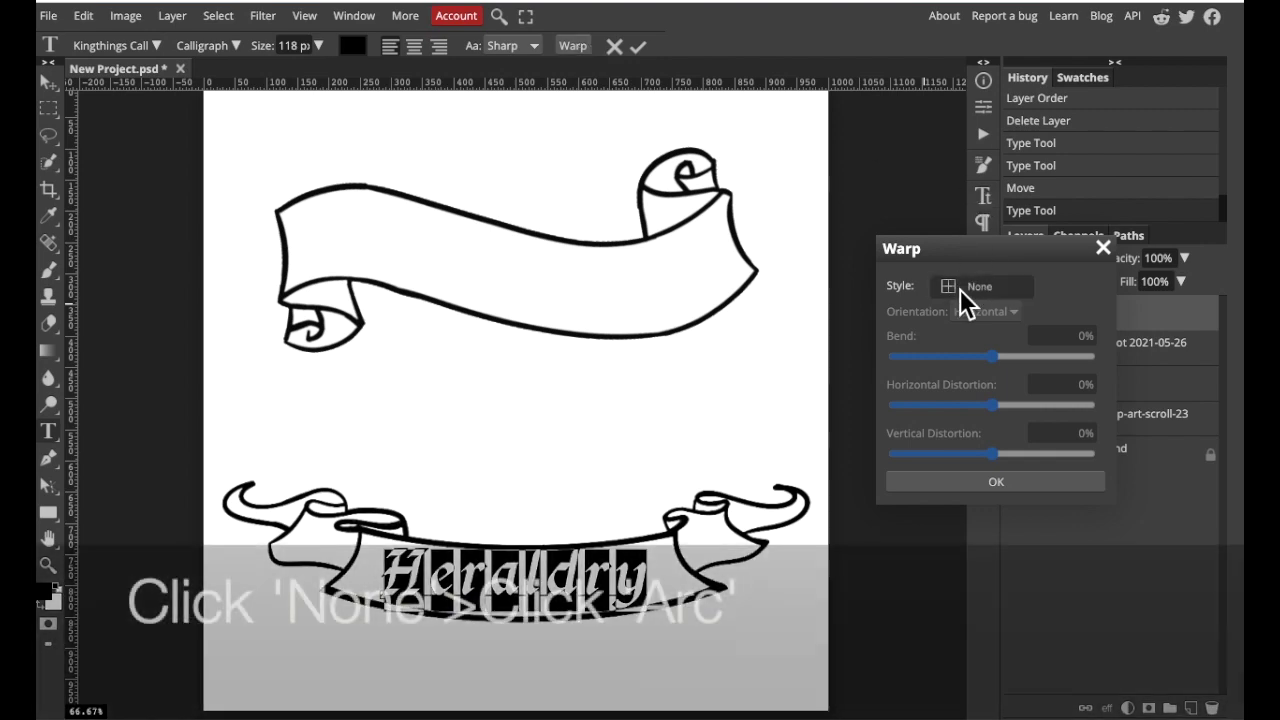
left_click(985, 290)
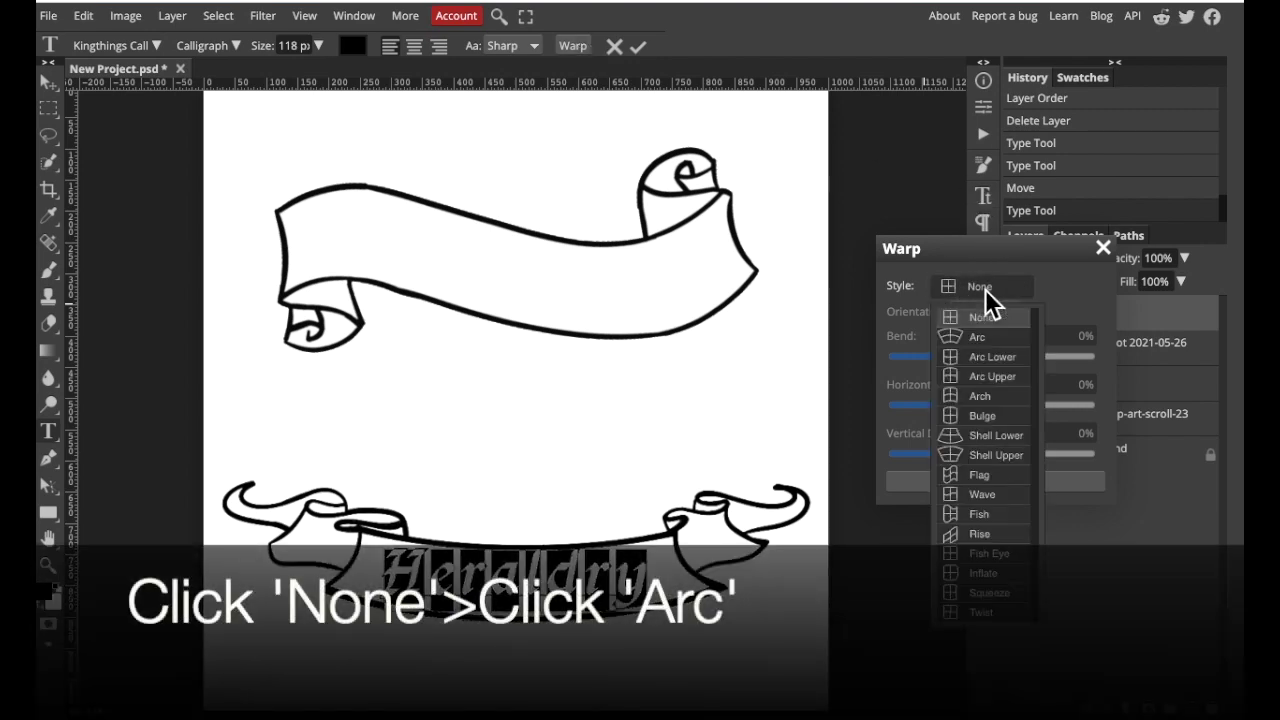
left_click(988, 340)
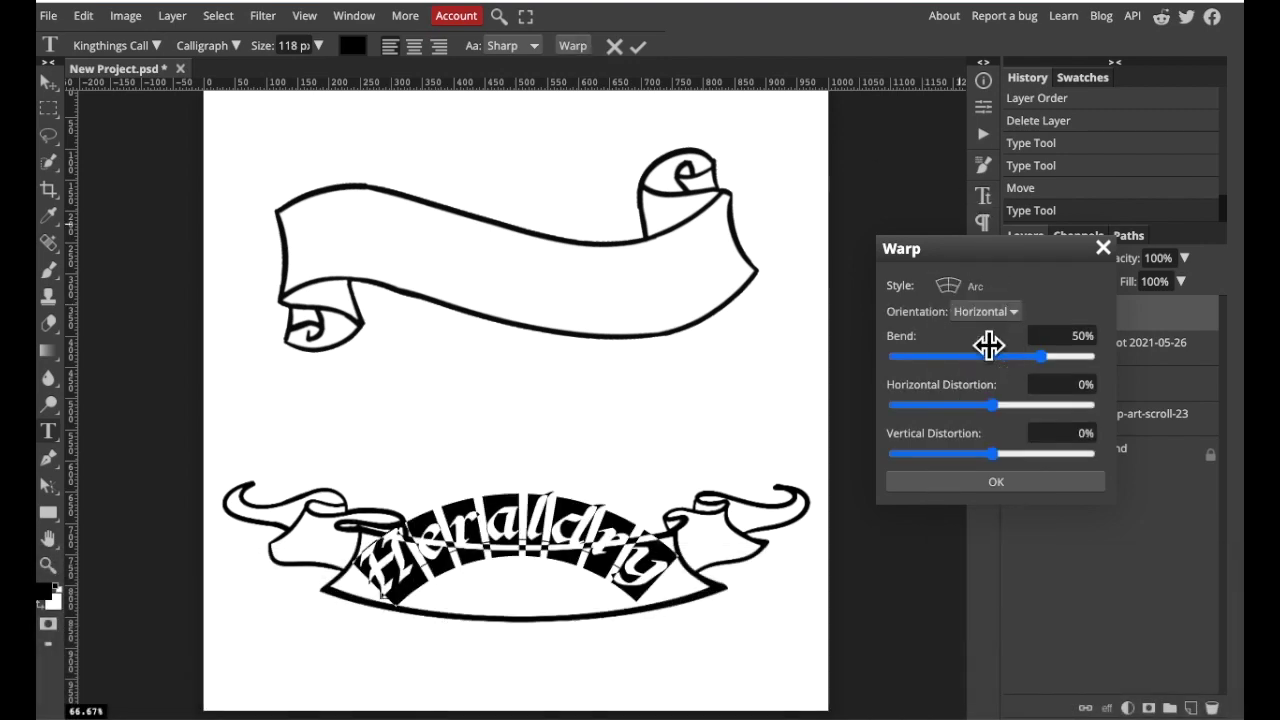
left_click(1045, 362)
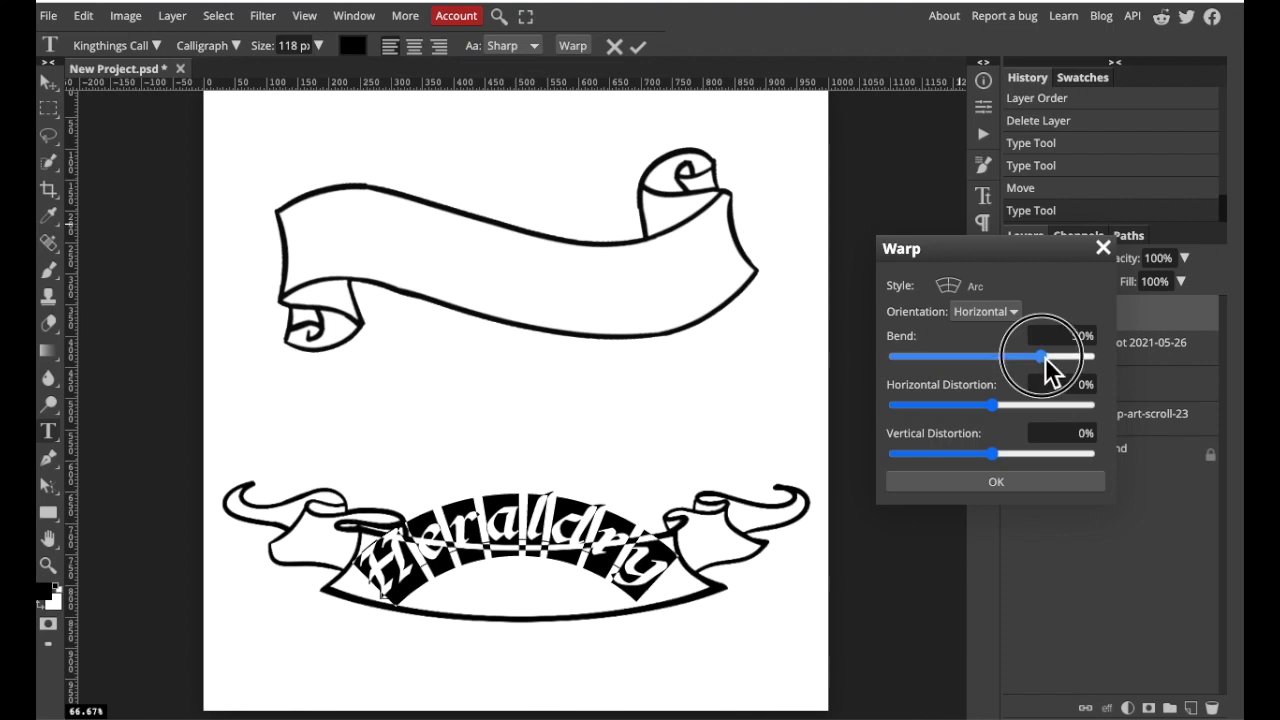
left_click_drag(1045, 360, 977, 368)
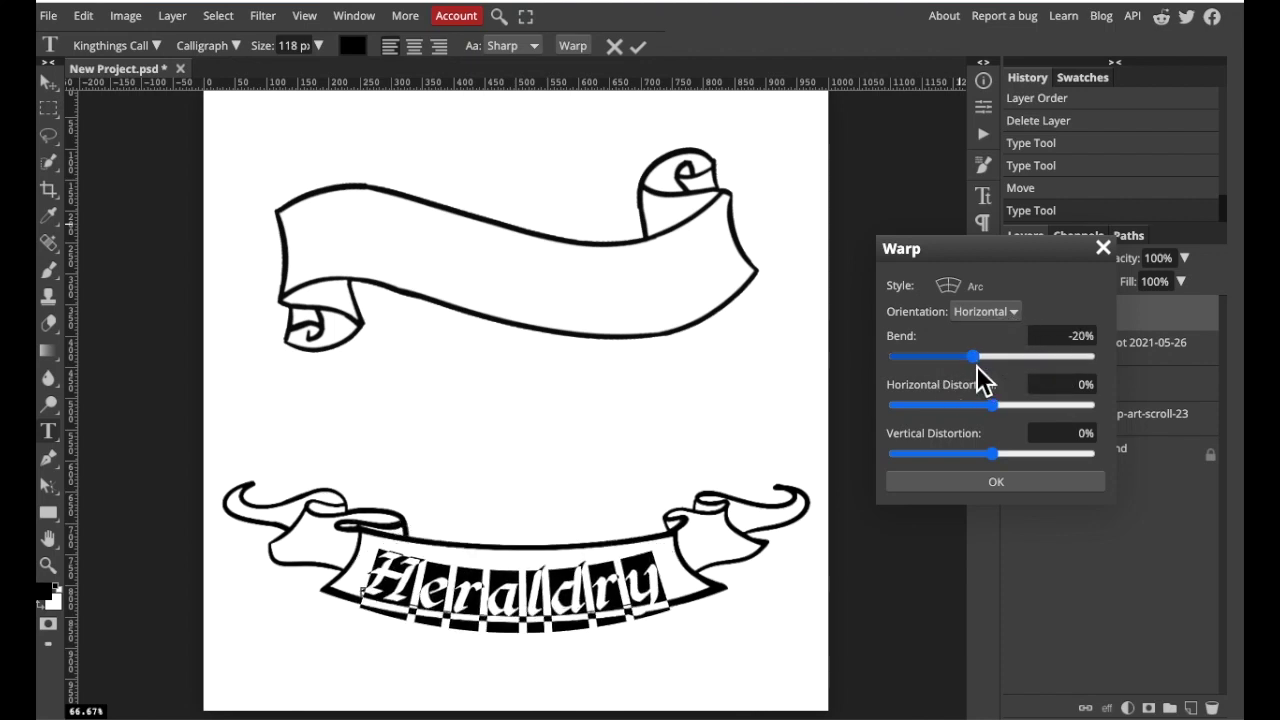
left_click(996, 481)
key("v")
left_click(537, 540)
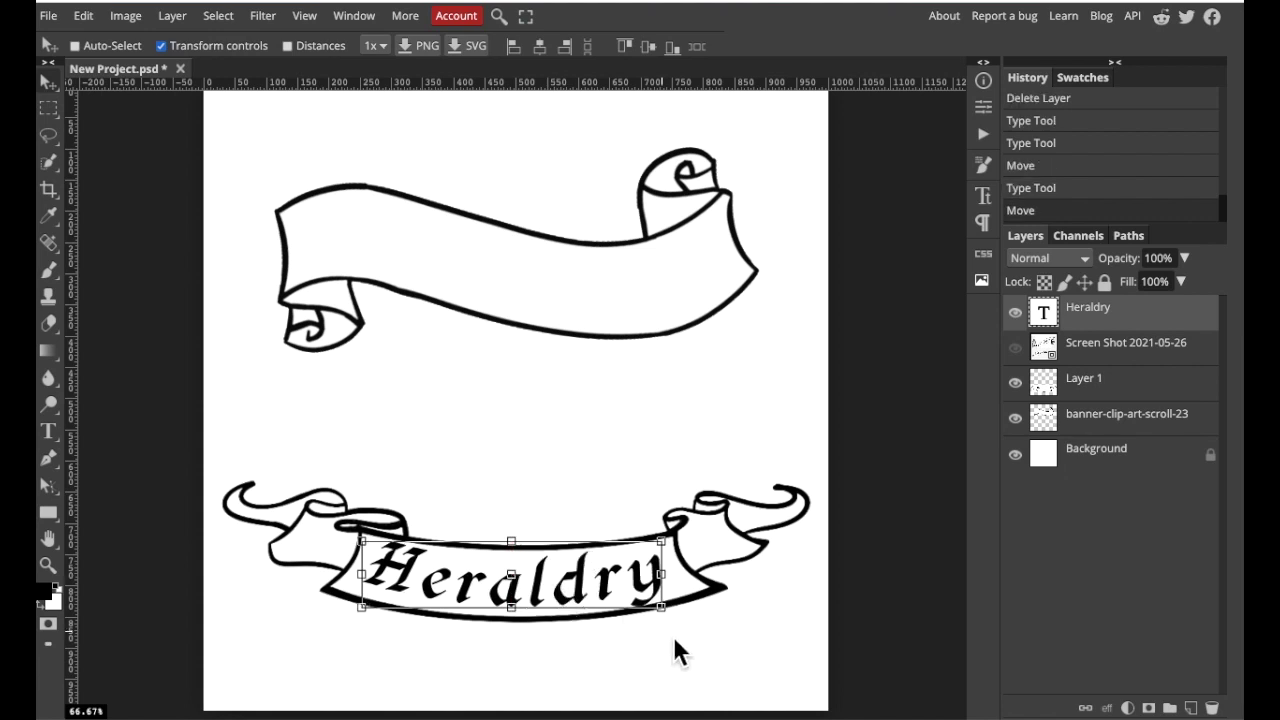
Rotate the lower Heraldry text by -1.6° to follow the banner's slope.
left_click_drag(665, 602, 672, 612)
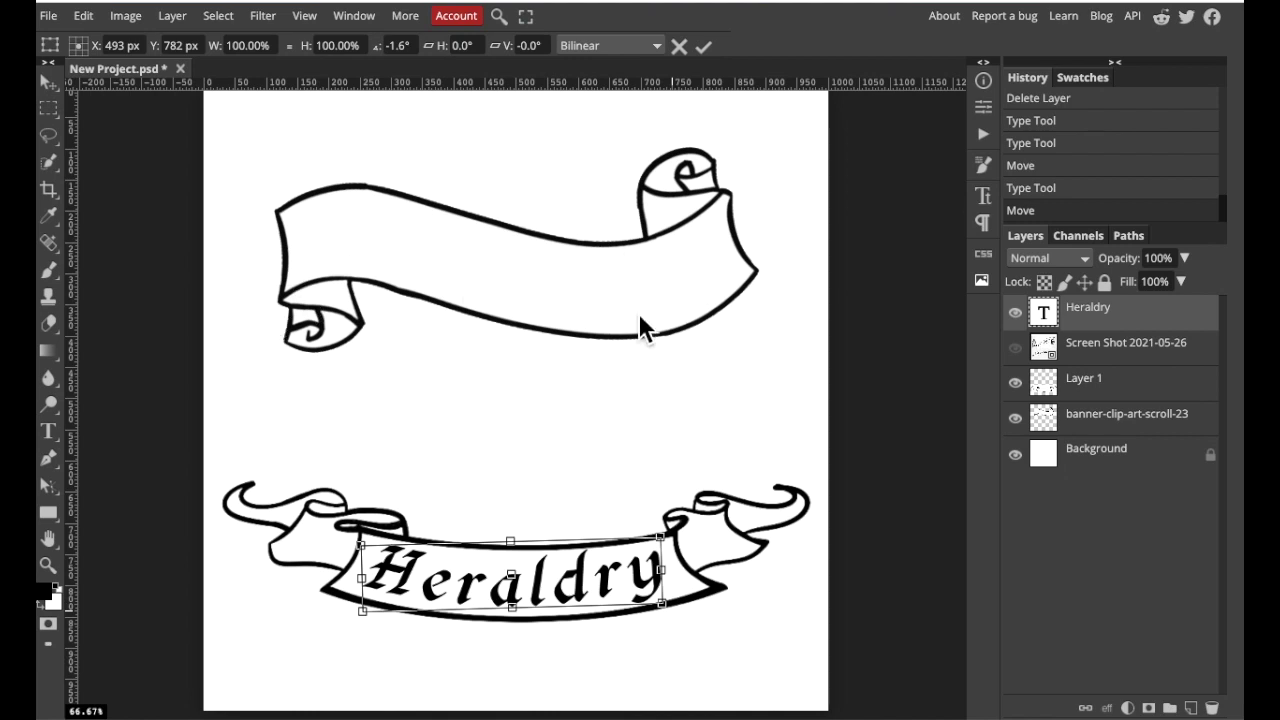
left_click(705, 47)
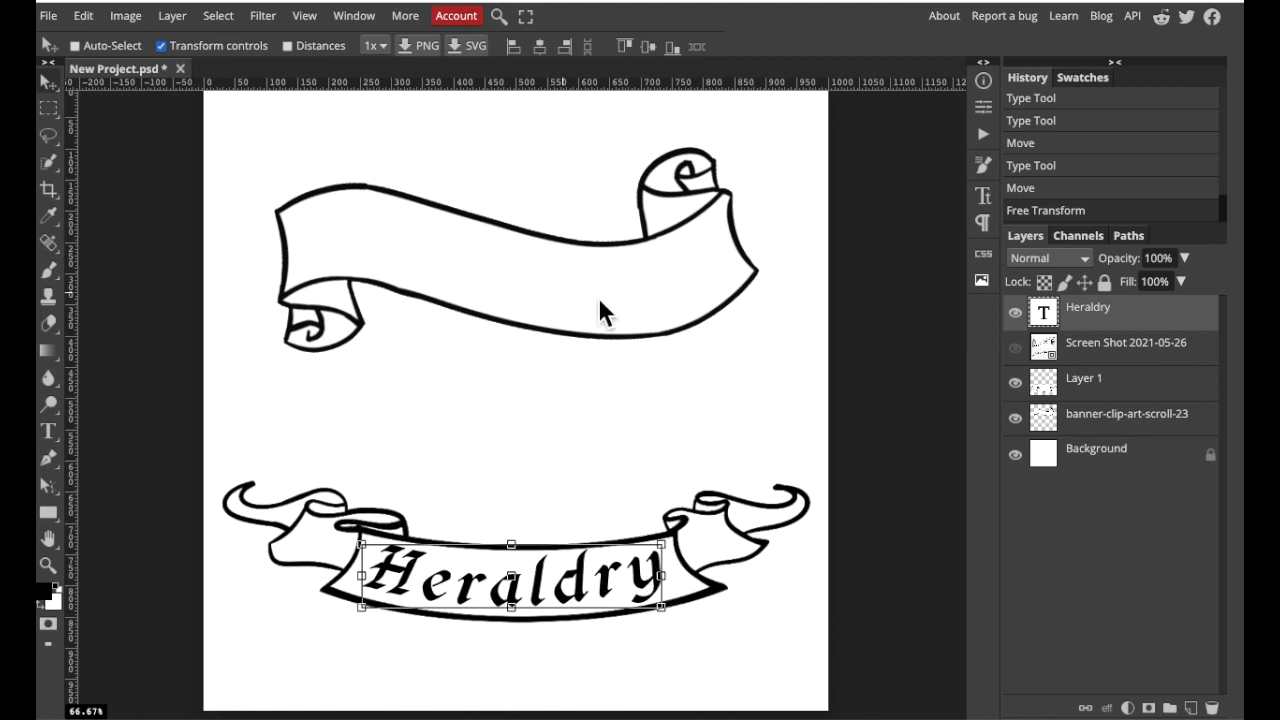
Add a second 'Heraldry' text layer sized 150 px.
left_click(48, 431)
left_click(410, 371)
type("Heraldry")
key("ctrl+a")
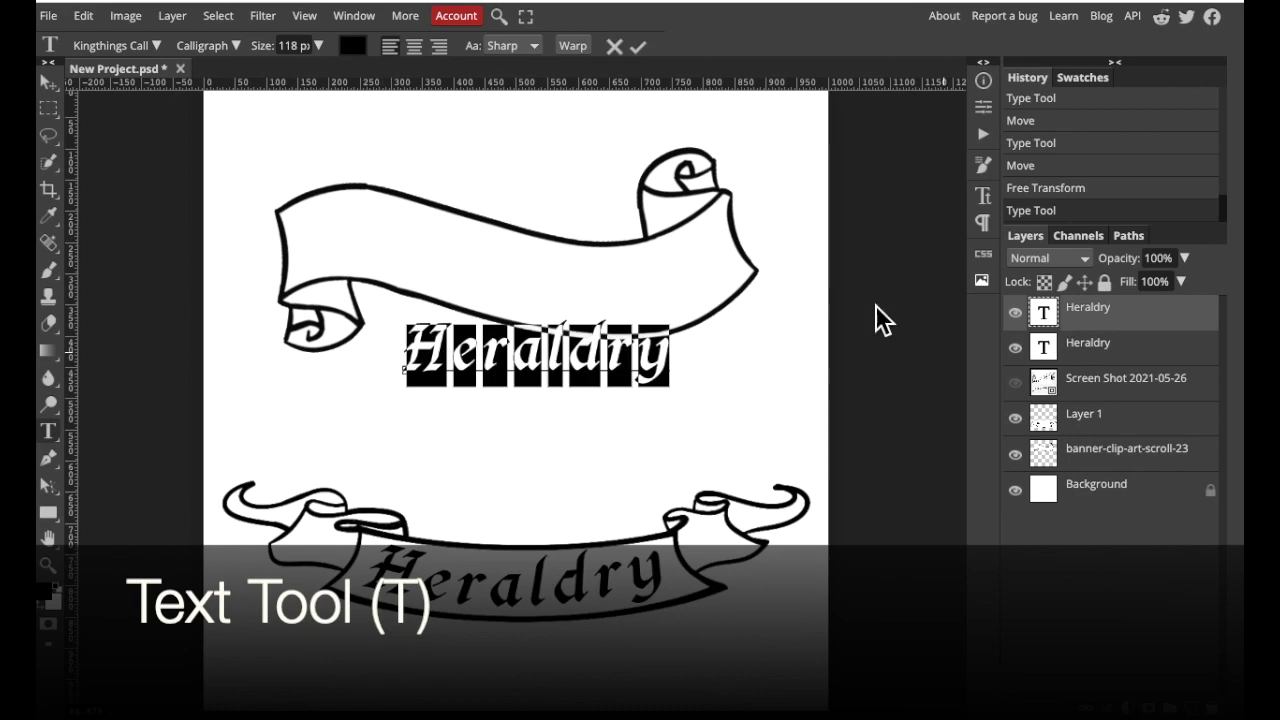
left_click_drag(318, 45, 340, 70)
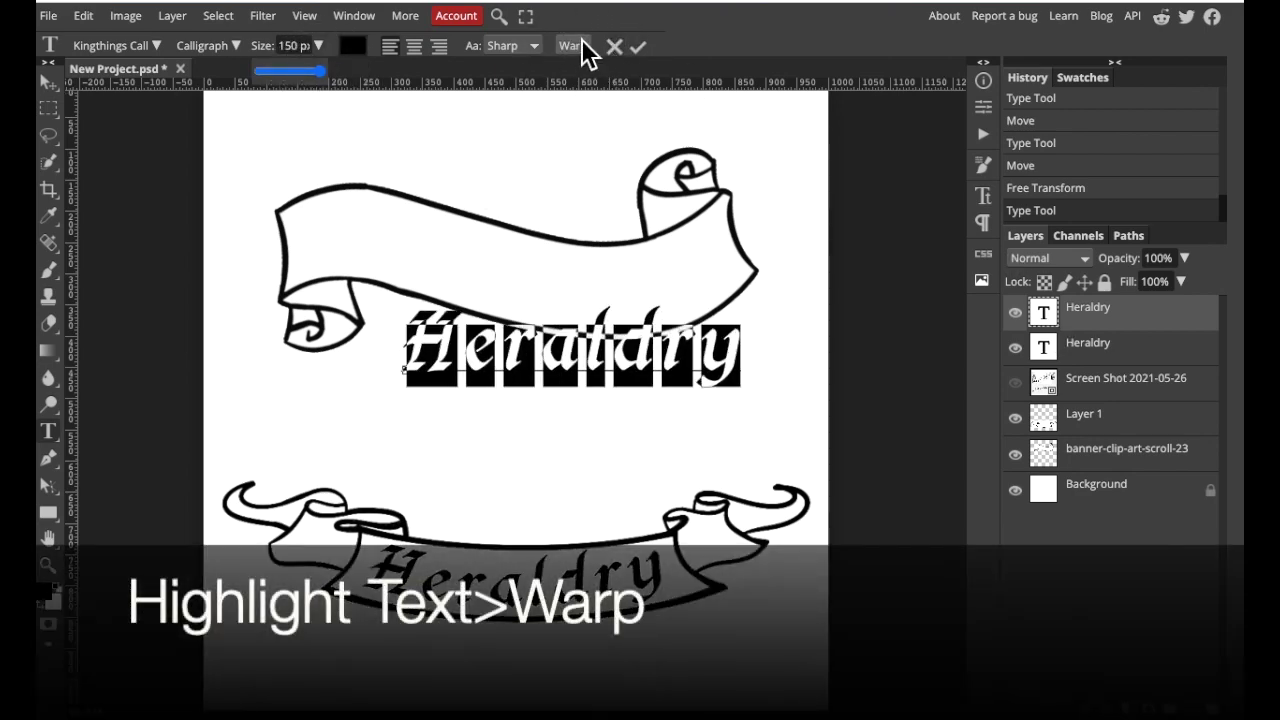
Apply a Flag warp with -60% bend to the new Heraldry text.
left_click(581, 42)
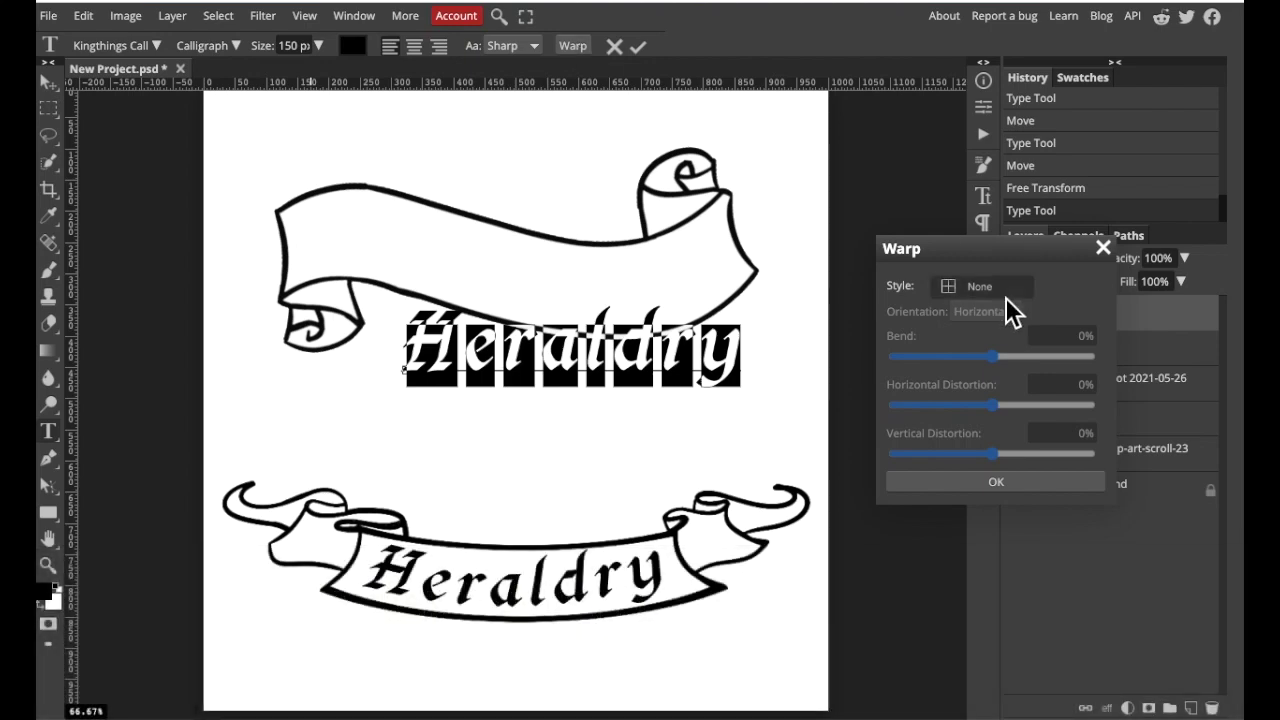
left_click(985, 289)
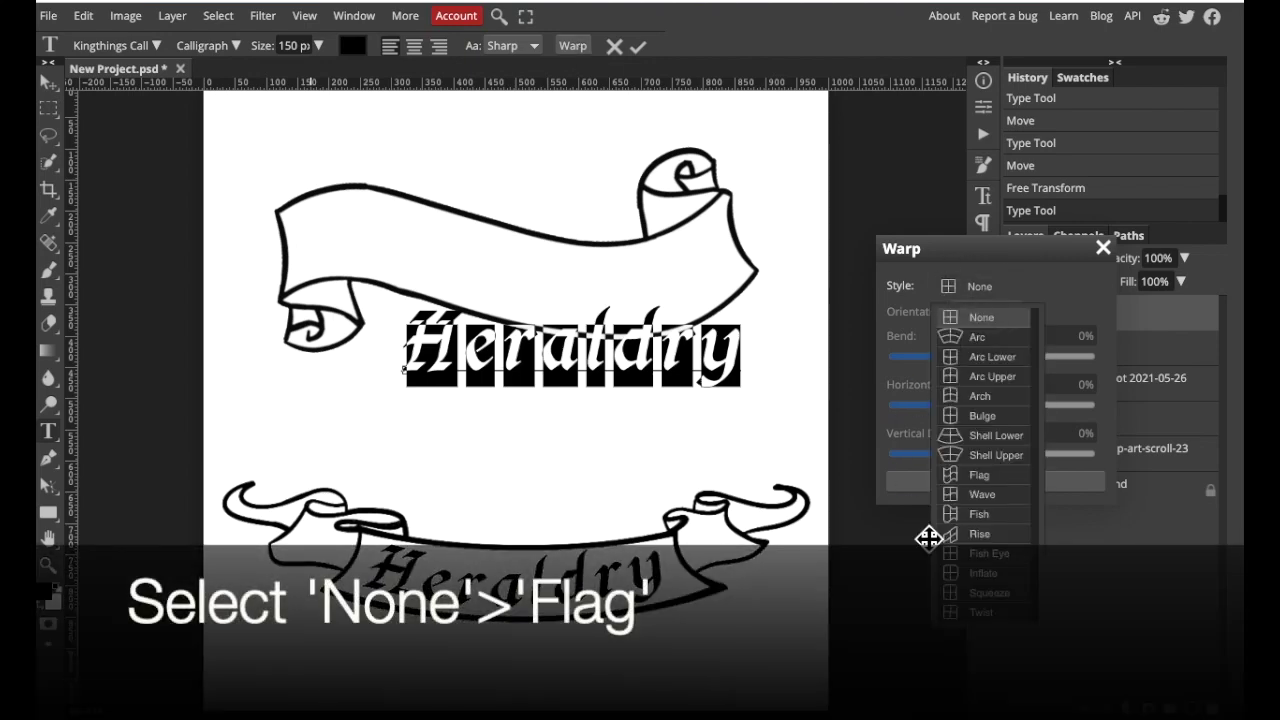
left_click(981, 475)
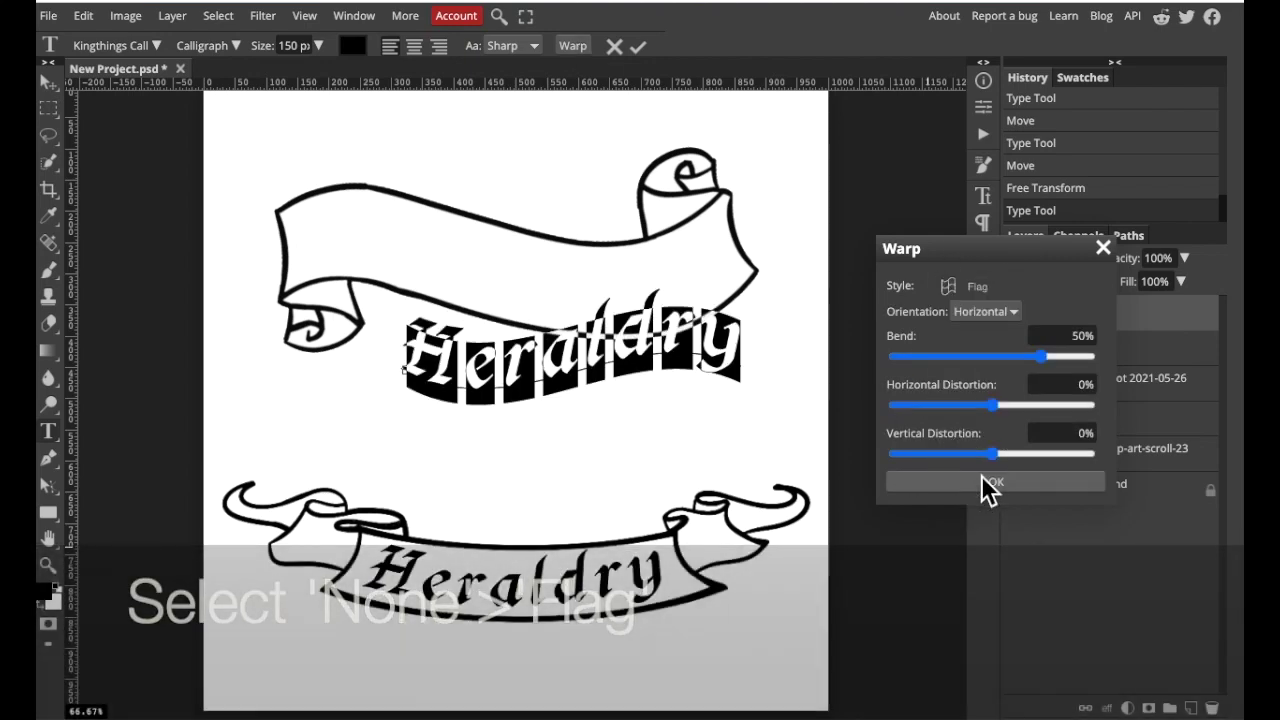
left_click_drag(1041, 356, 940, 395)
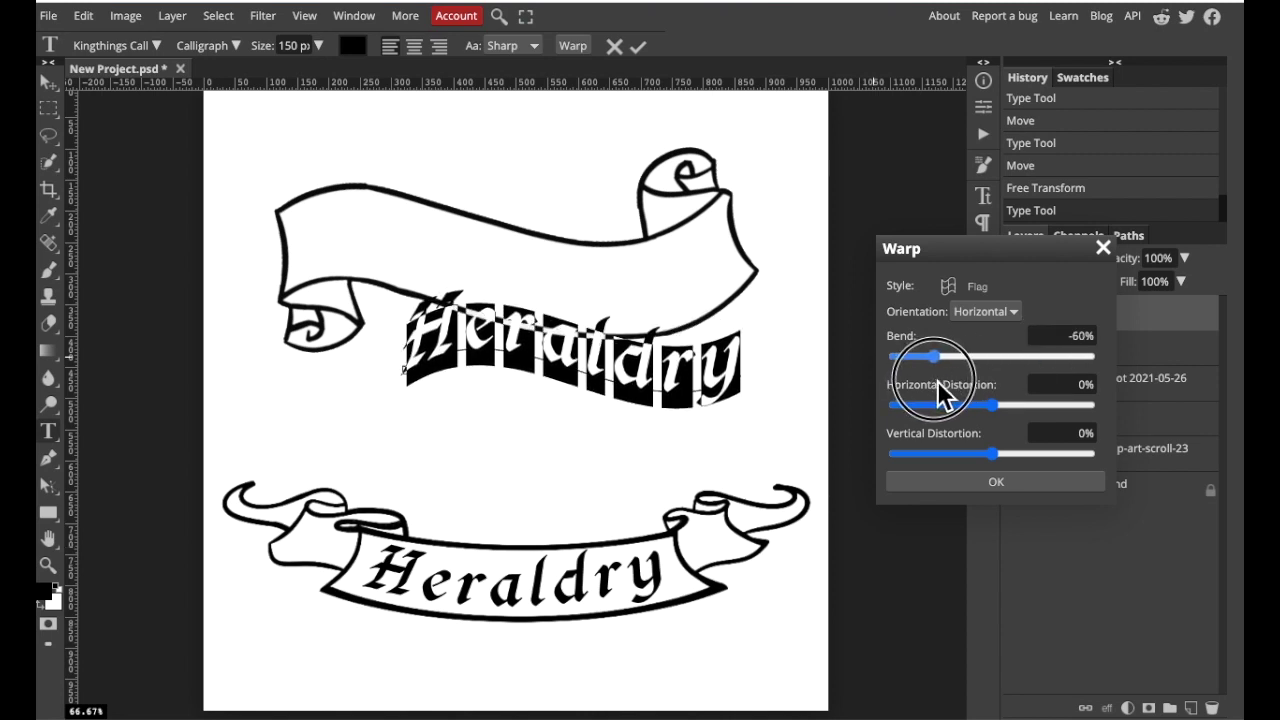
left_click(960, 481)
Move the flag-warped Heraldry onto the upper banner and tilt it about 3.6°.
left_click(47, 82)
left_click_drag(544, 315, 514, 277)
left_click_drag(716, 285, 720, 298)
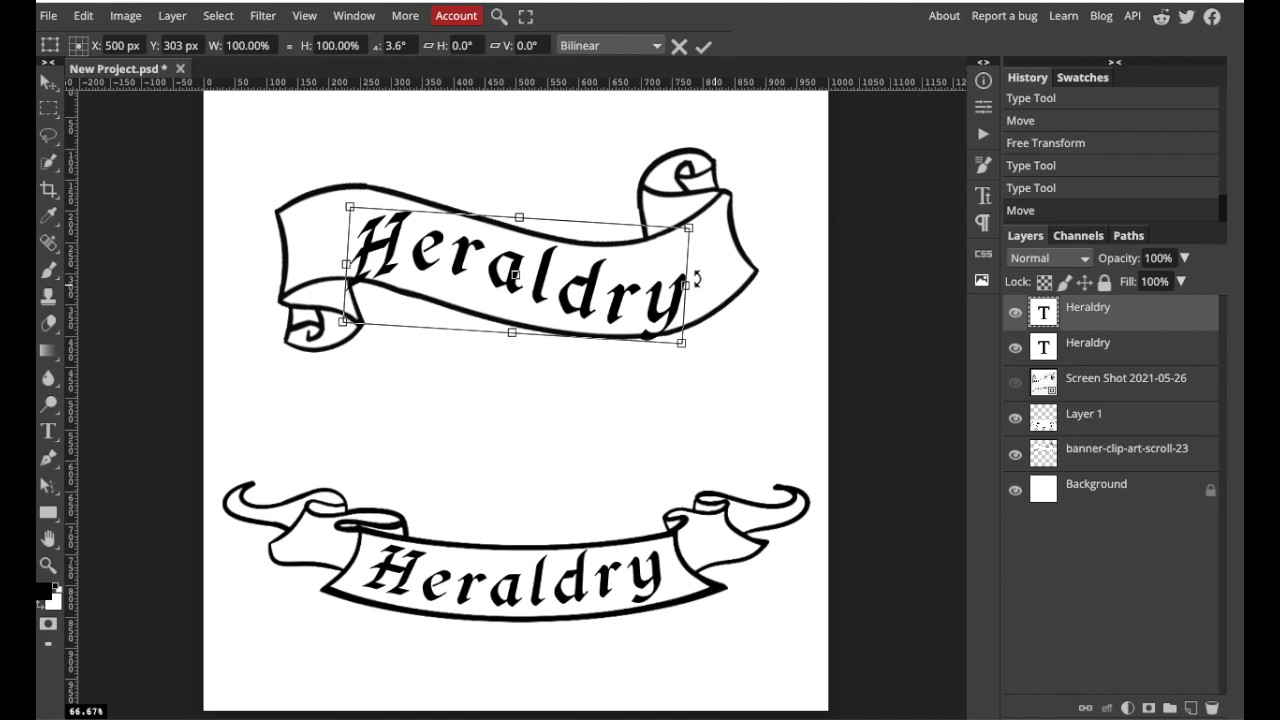
Widen the upper Heraldry text to 103.13% using the right-middle transform handle.
left_click_drag(685, 289, 721, 289)
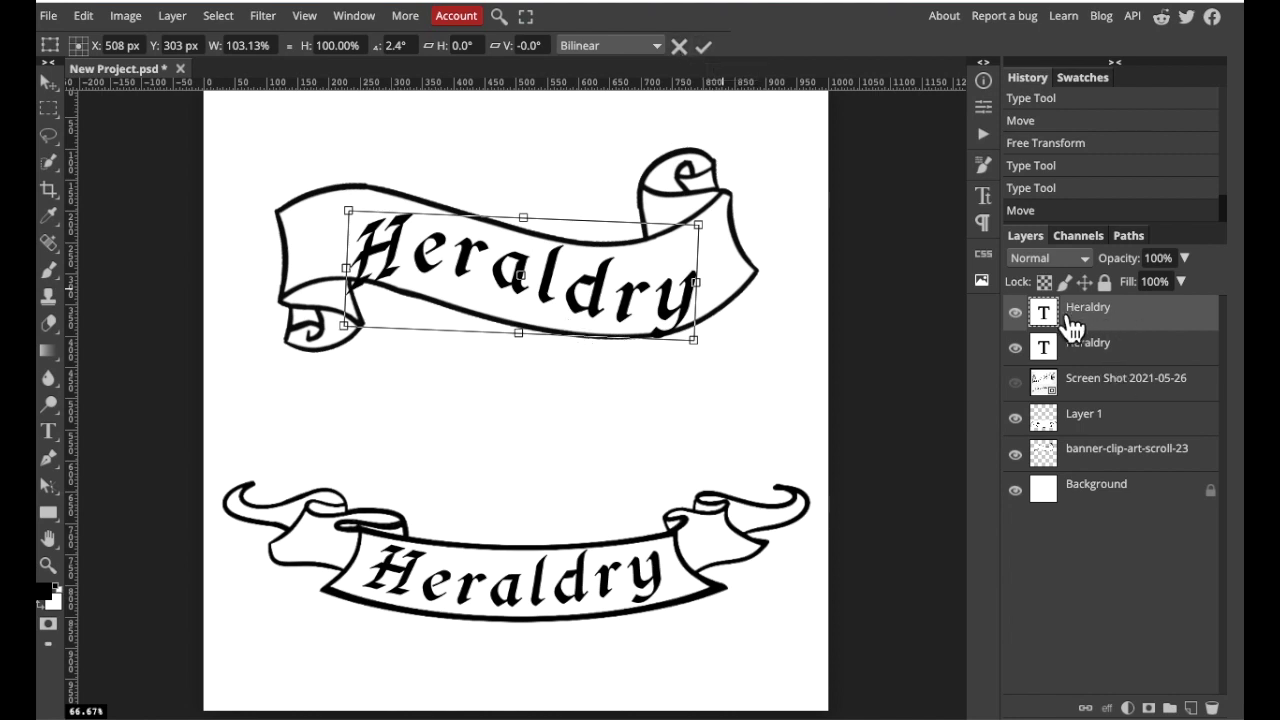
Cancel the pending transform, delete the upper Heraldry text layer, and save.
left_click(680, 46)
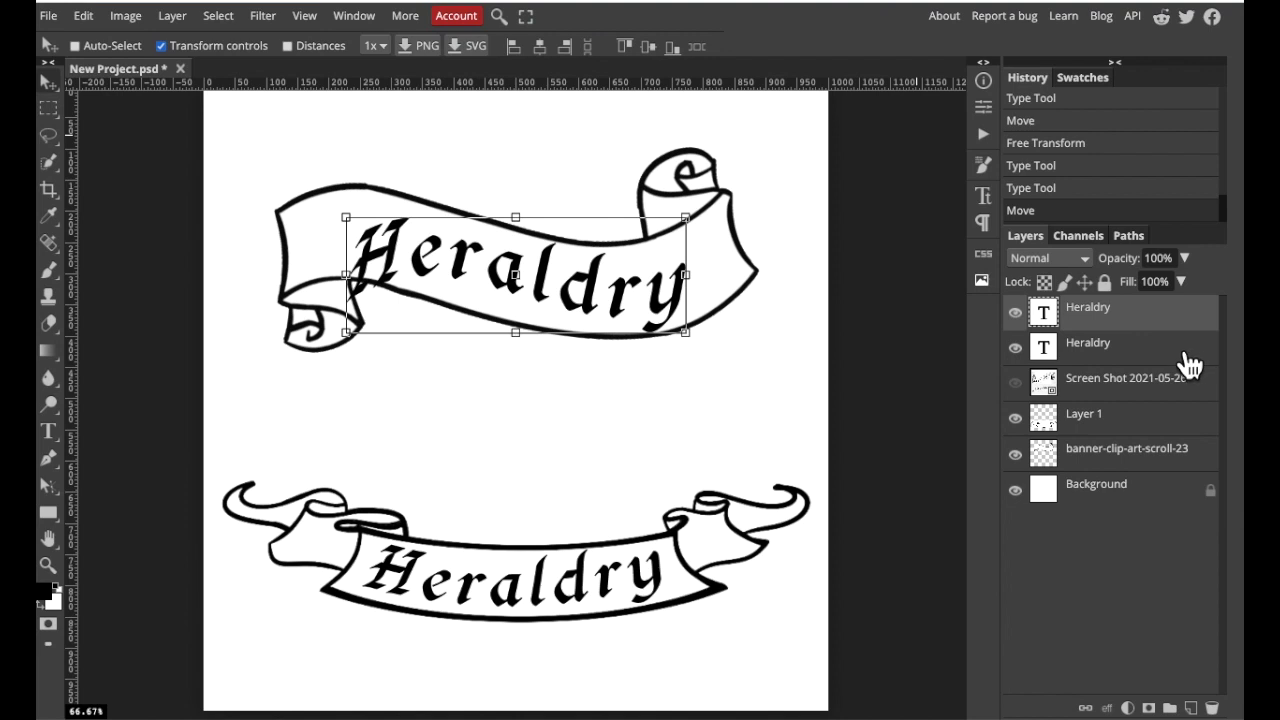
key("Delete")
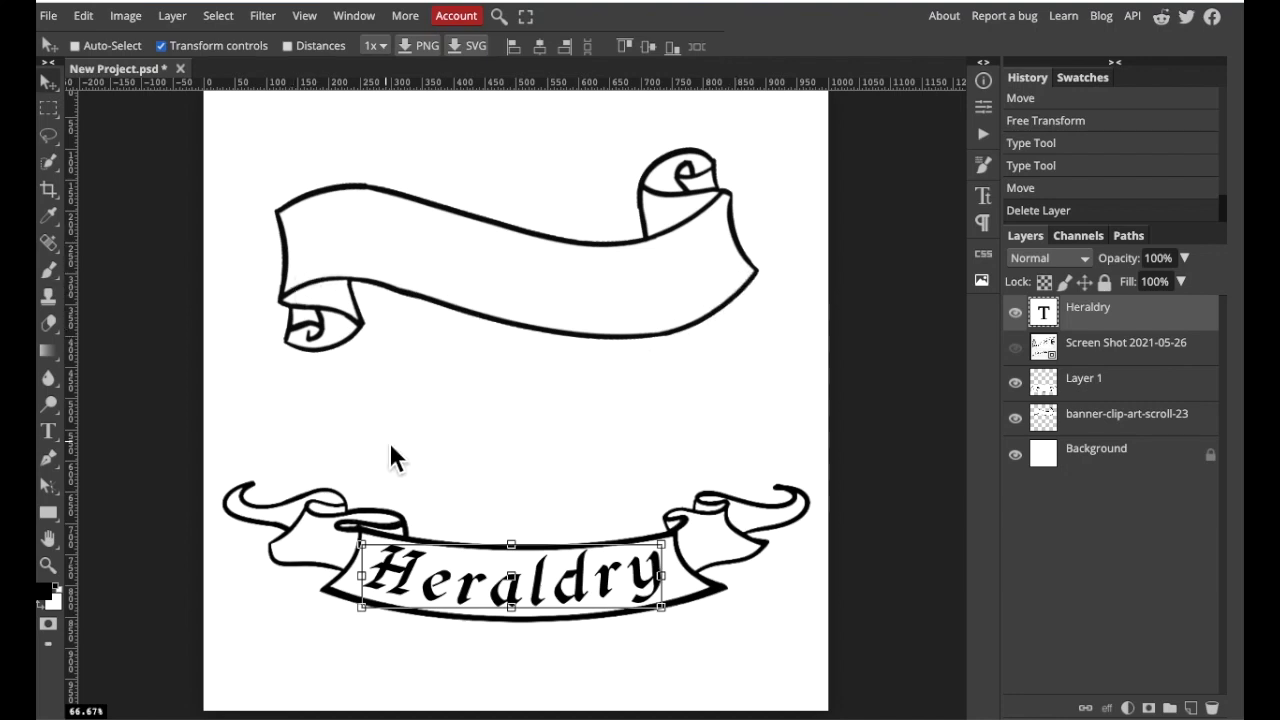
key("ctrl+s")
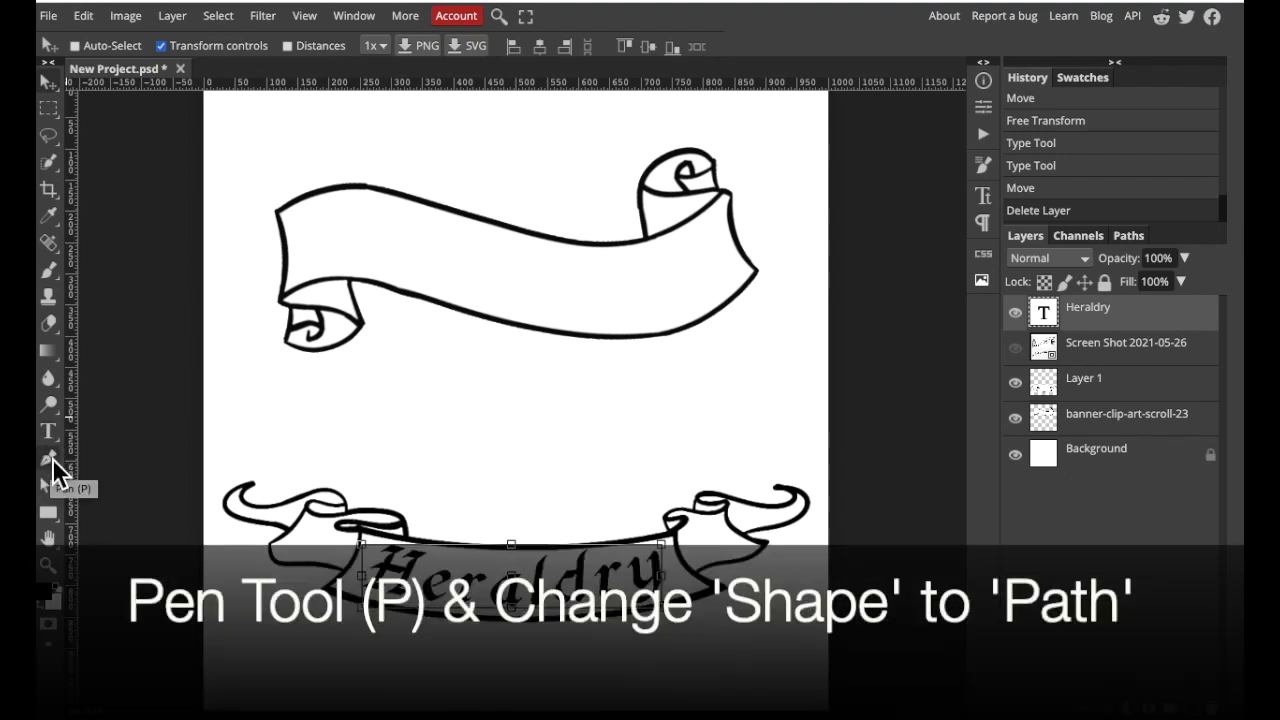
left_click(50, 458)
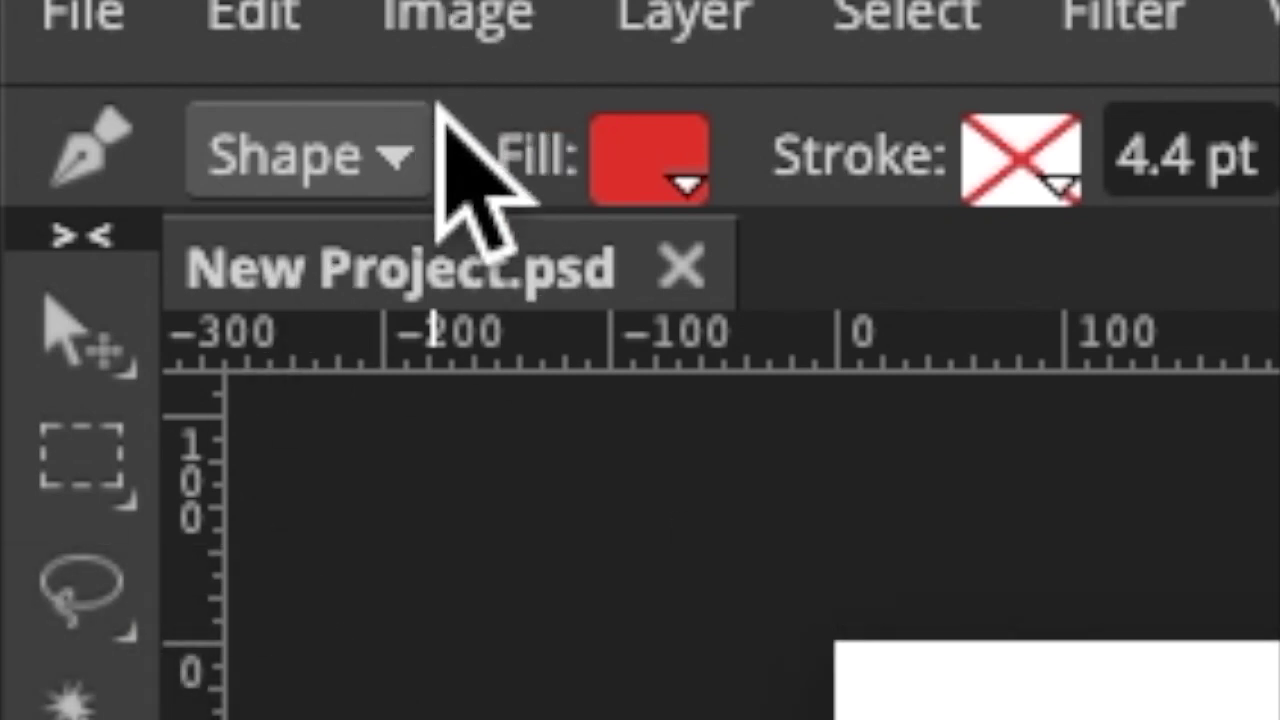
Switch the Pen to Path mode and trace eight anchor points along the upper banner's wave.
left_click(400, 163)
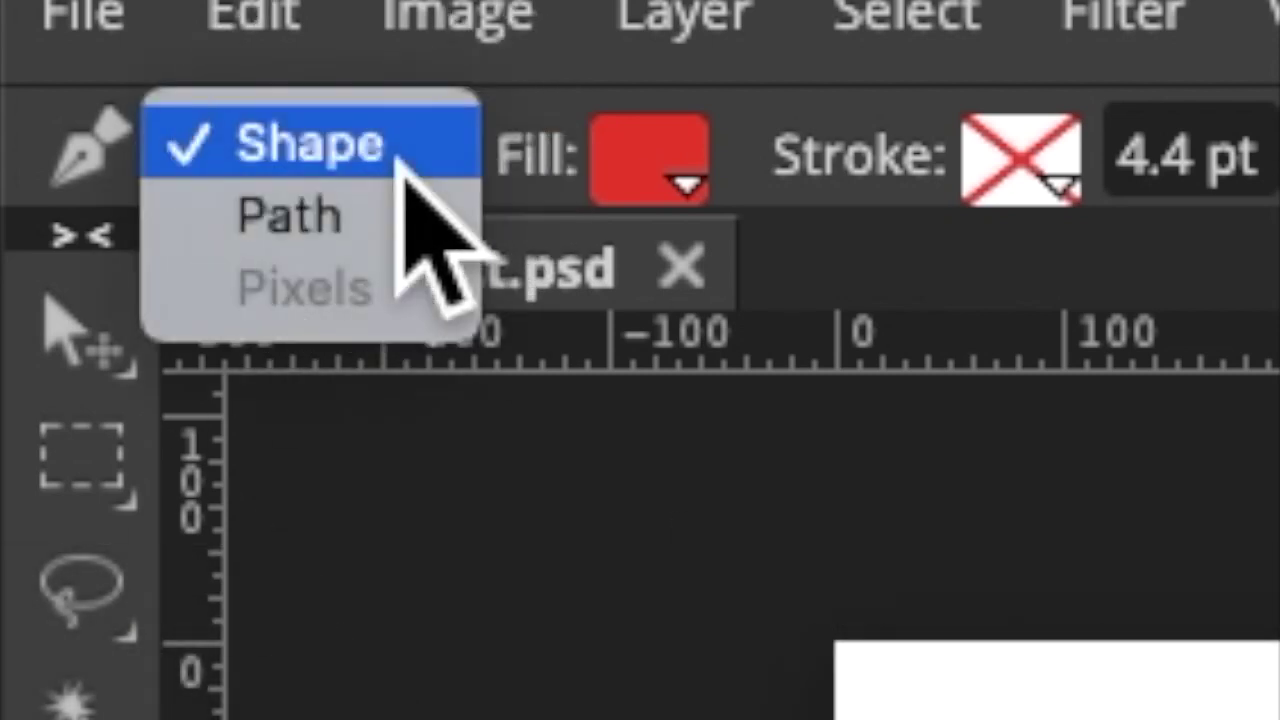
left_click(350, 218)
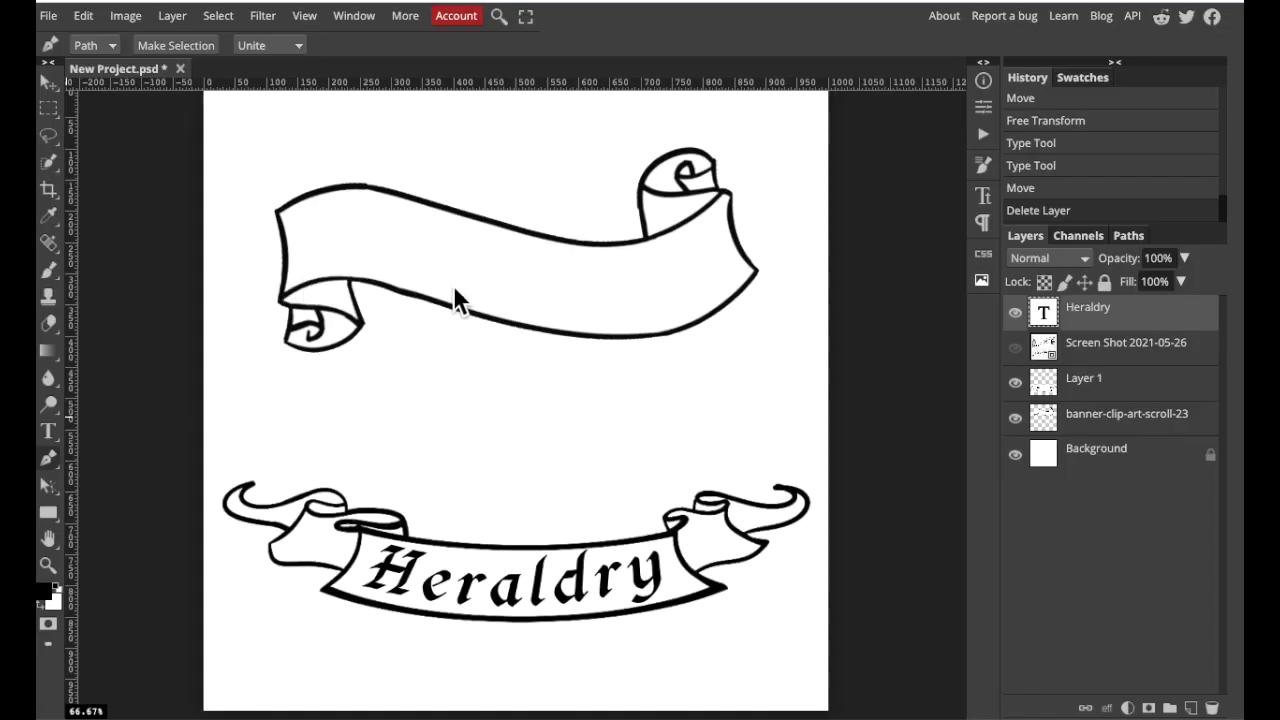
left_click(307, 273)
left_click(356, 268)
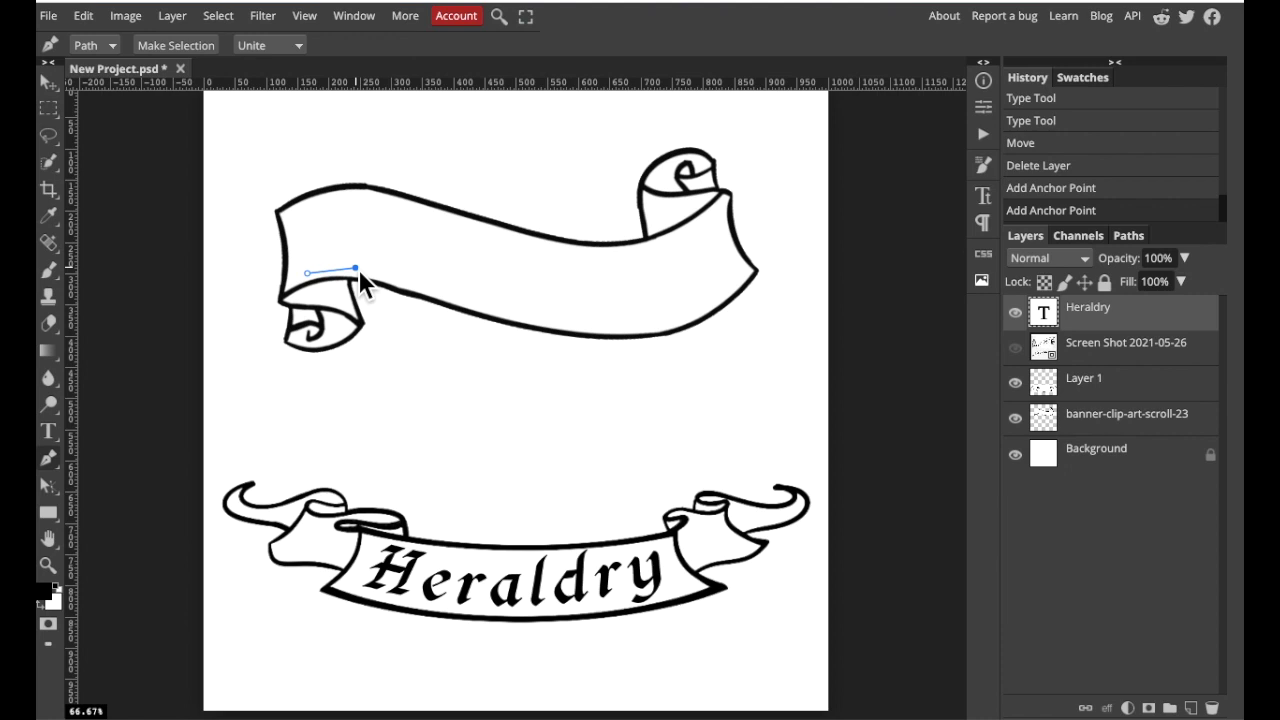
left_click(401, 278)
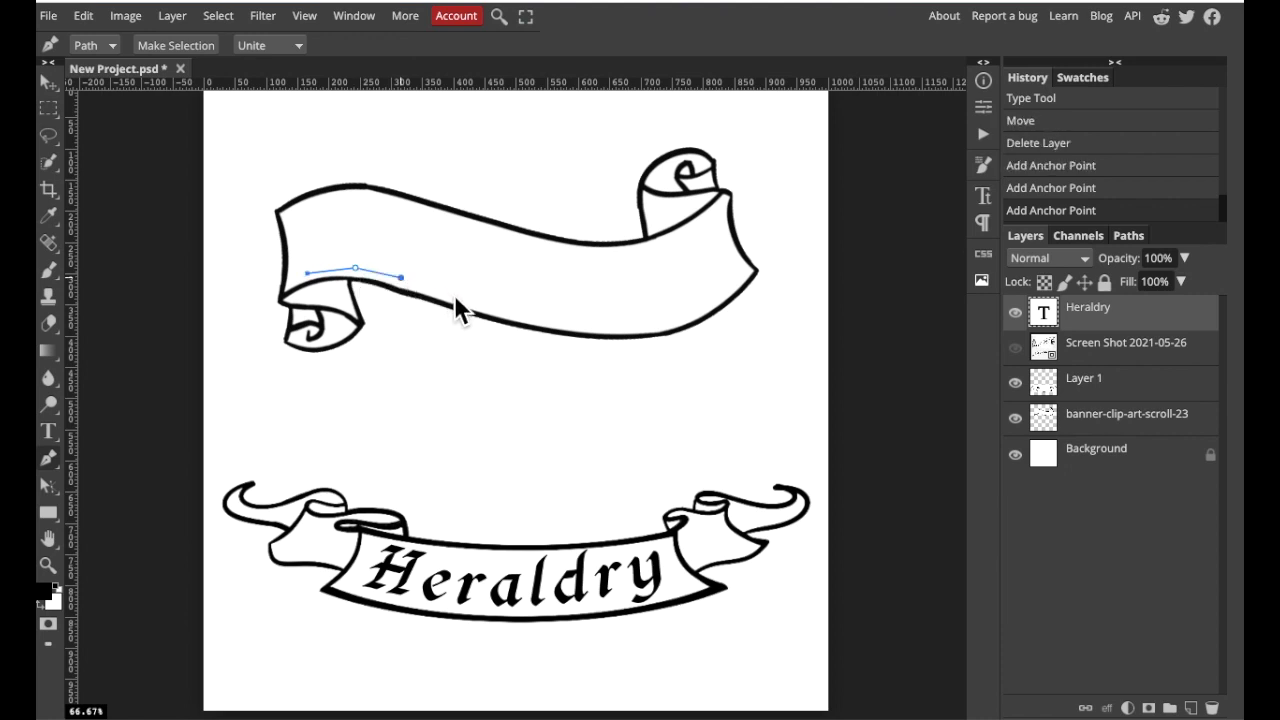
left_click(451, 293)
left_click(508, 310)
left_click(555, 318)
left_click(703, 302)
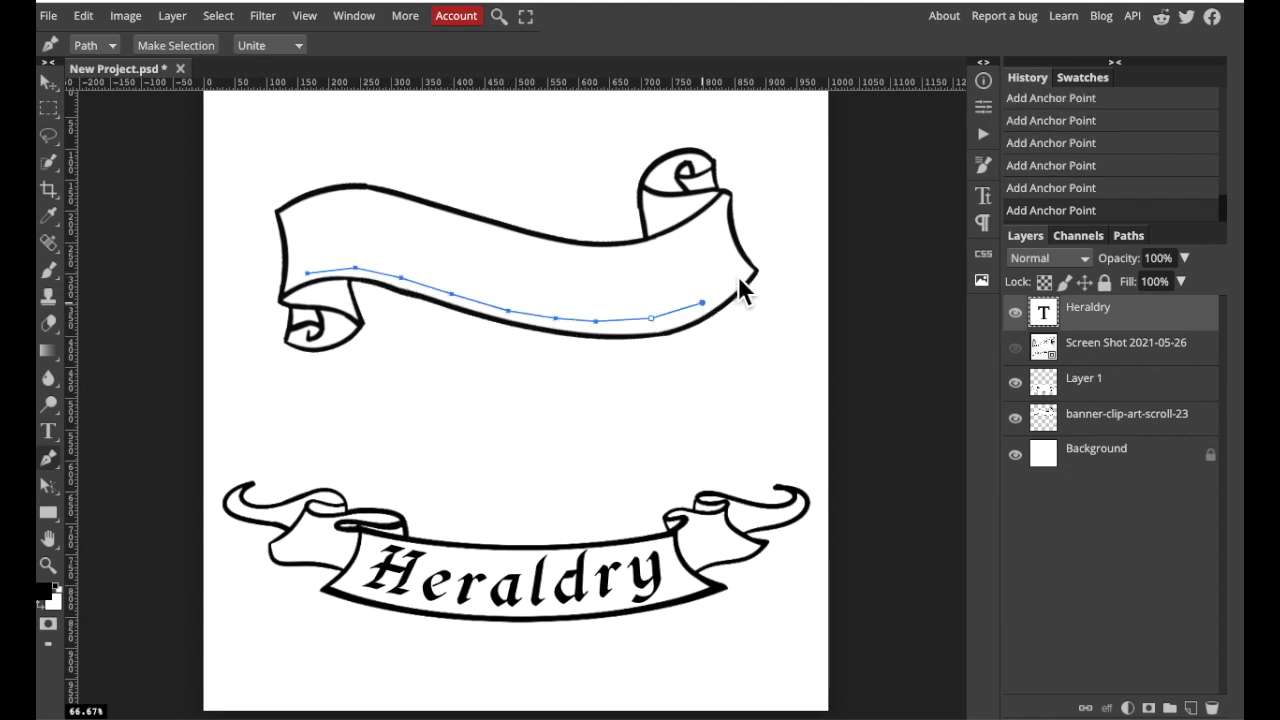
left_click(735, 274)
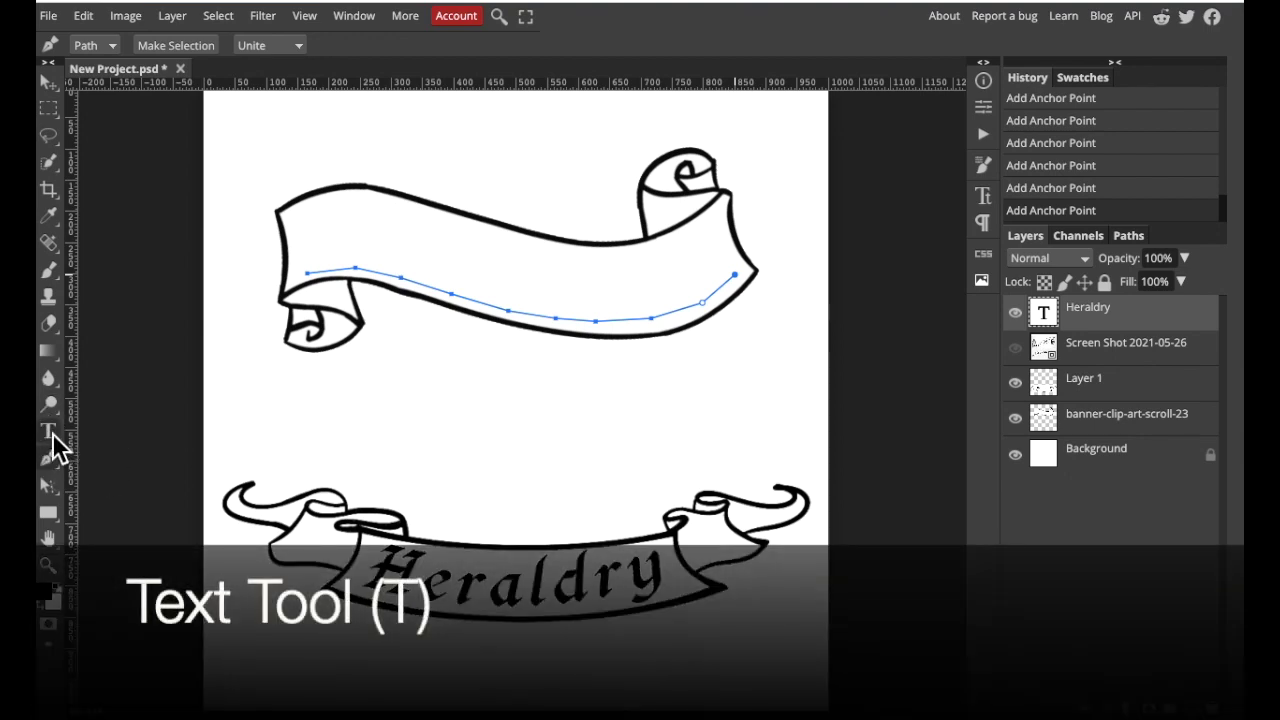
left_click(50, 433)
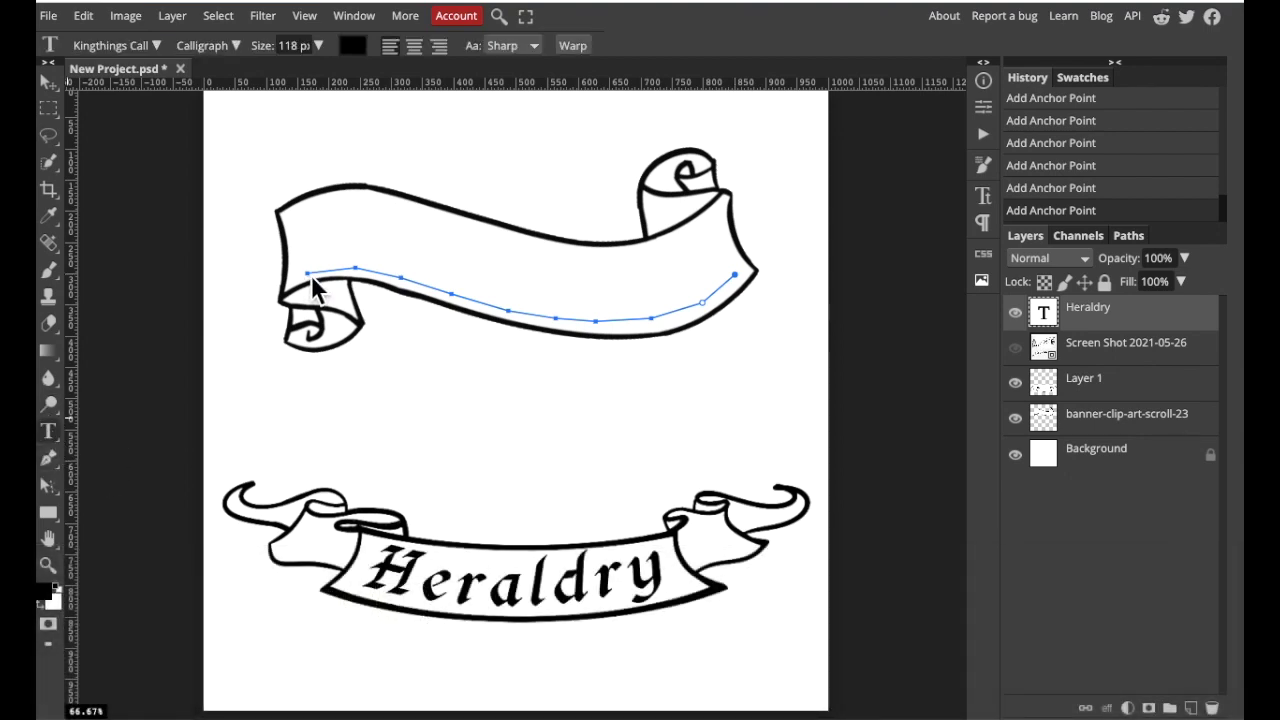
Type 'Heraldry' along the upper banner path from its left end, then select all of it.
left_click(311, 275)
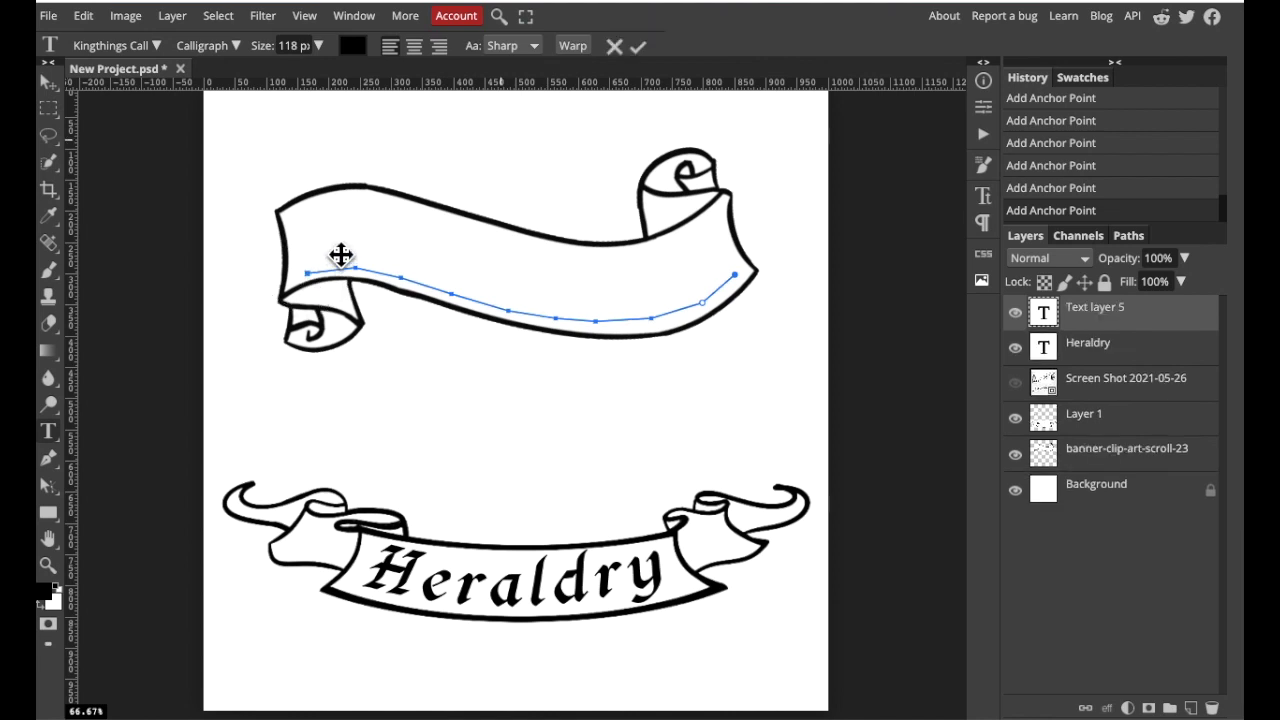
type("H")
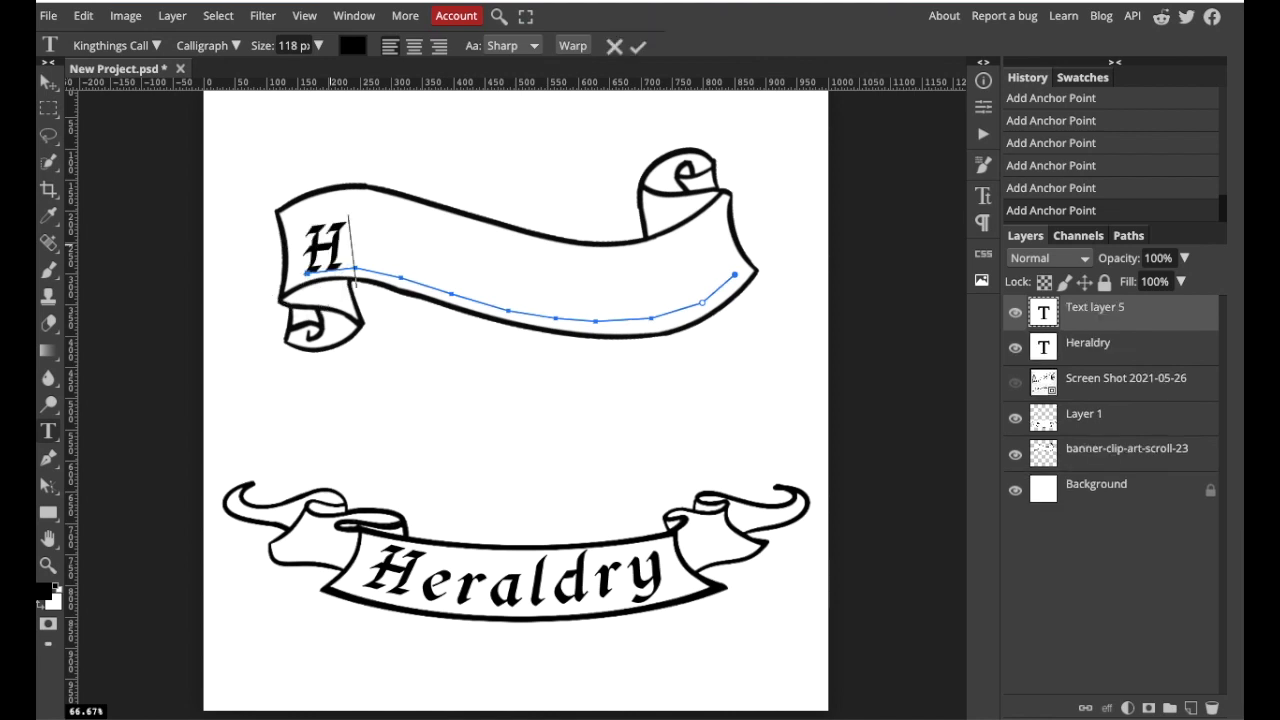
type("eraldry")
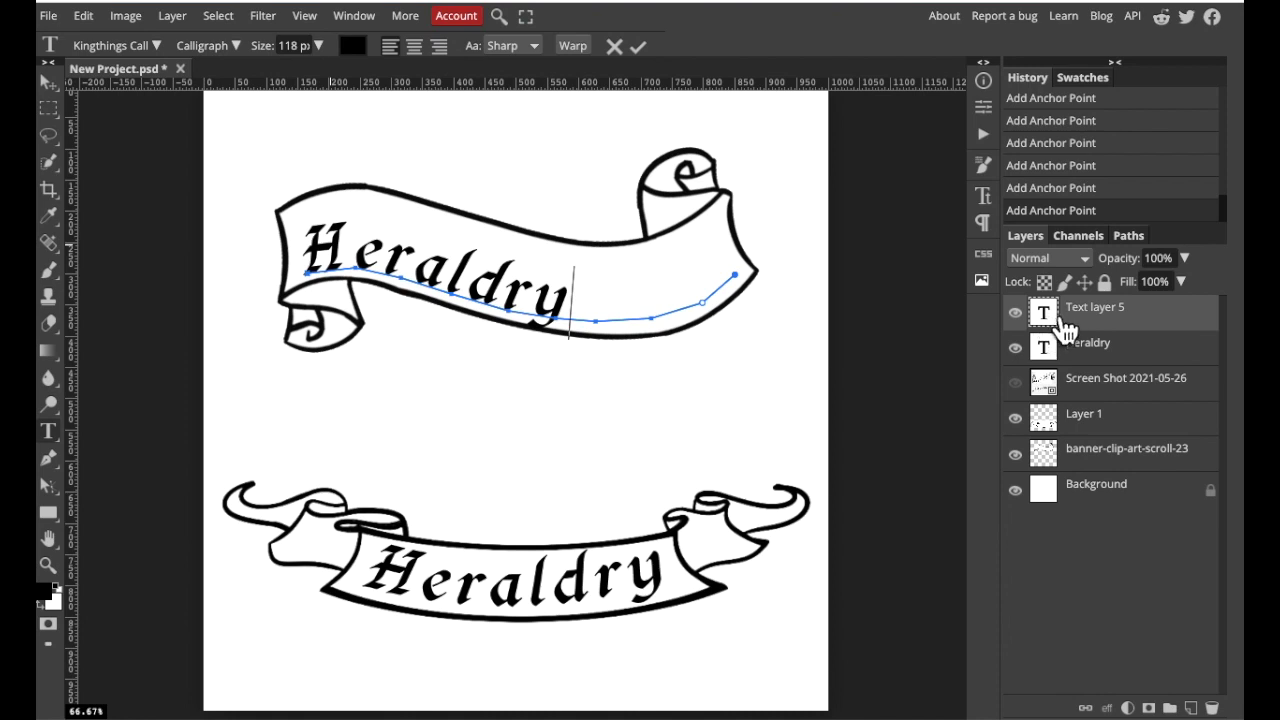
double_click(1043, 311)
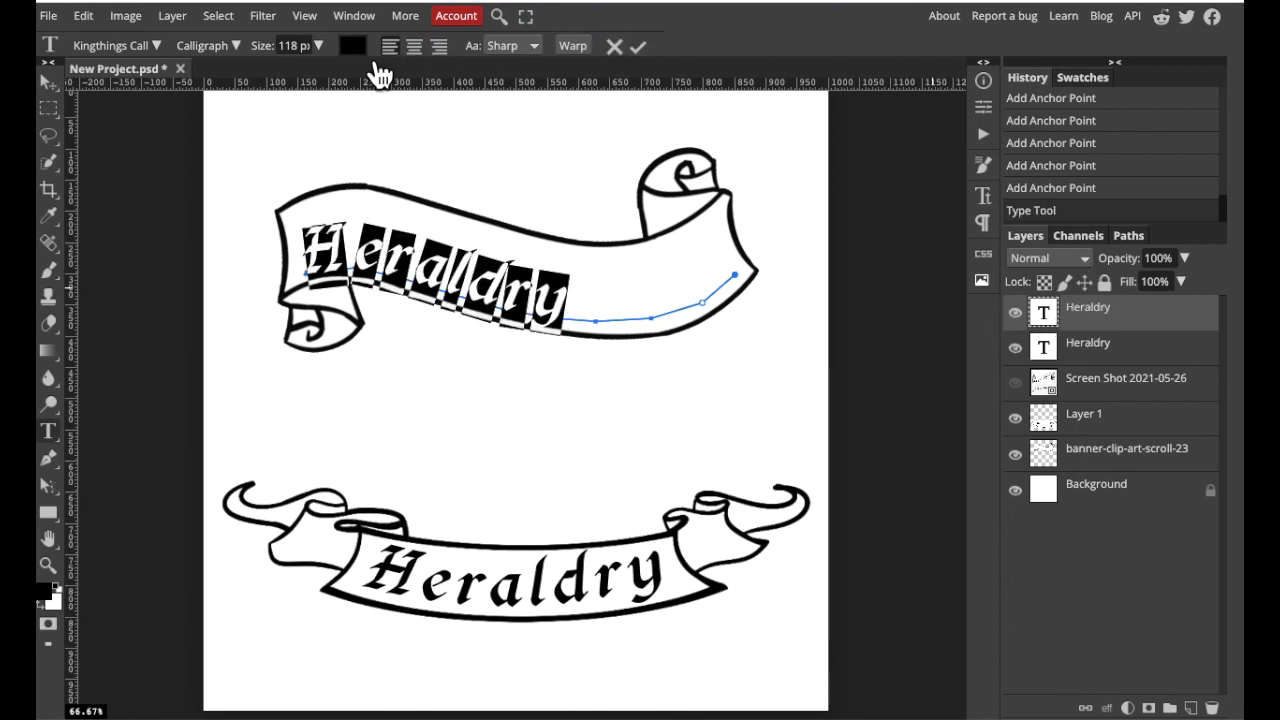
Set the Heraldry path text to 150 px with 269% tracking and commit it.
left_click(319, 46)
left_click_drag(324, 72, 326, 72)
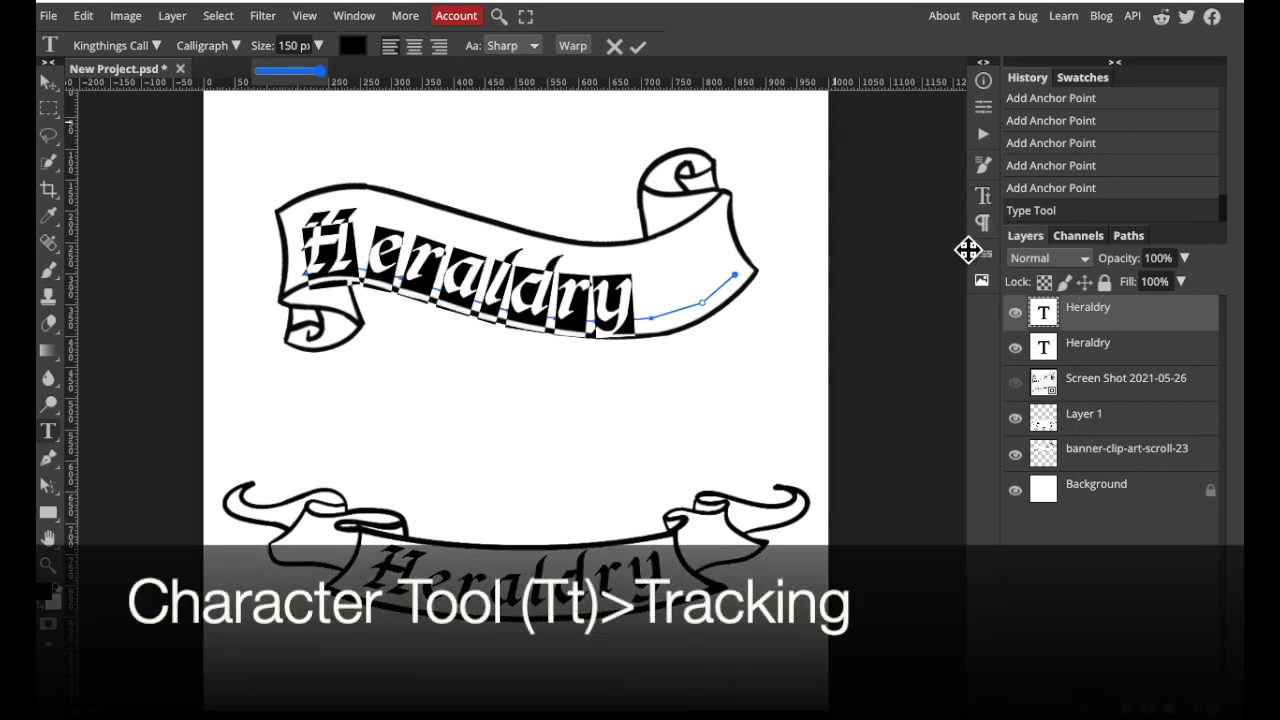
left_click(984, 195)
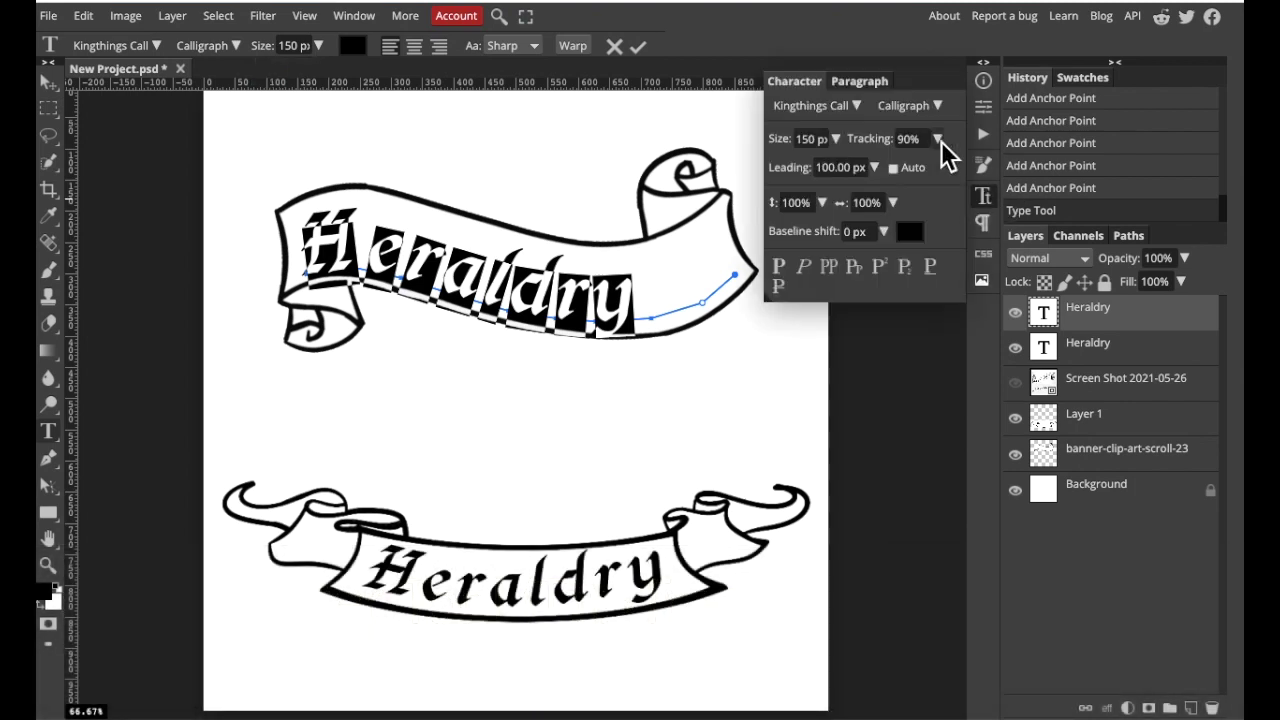
left_click(938, 139)
left_click(899, 165)
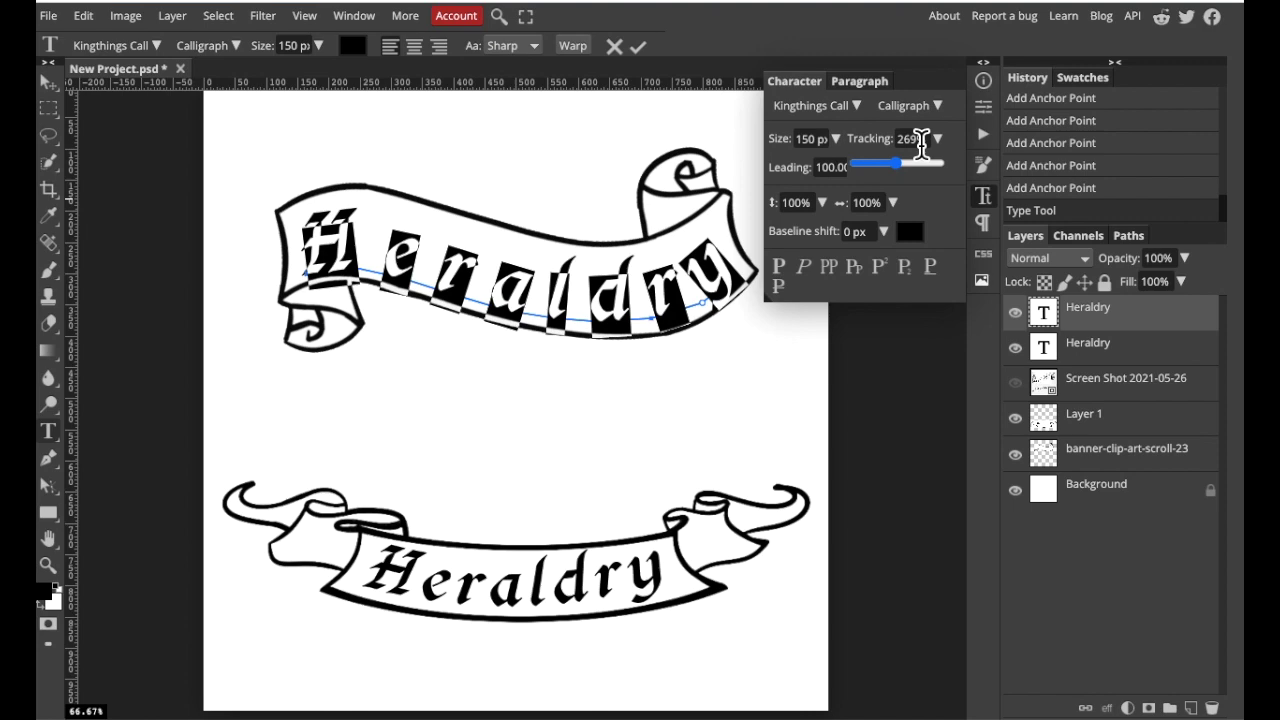
left_click(988, 200)
left_click(645, 48)
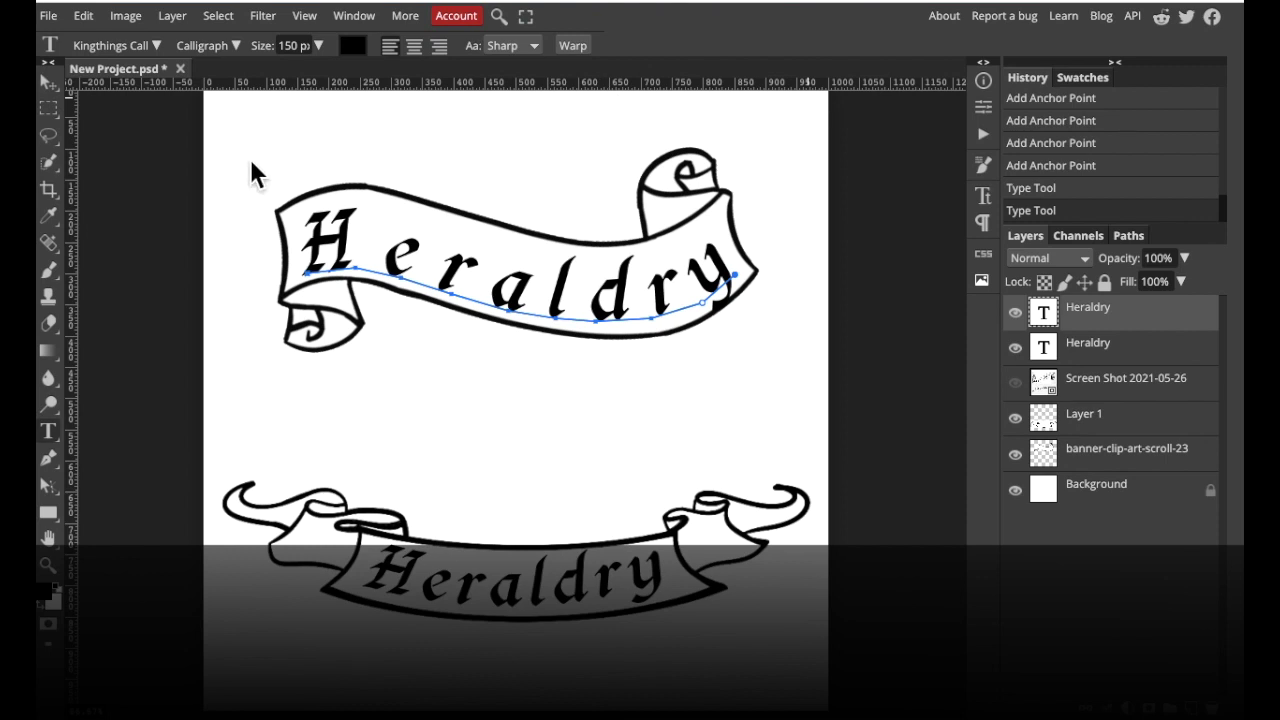
Move the Heraldry text slightly up, centred horizontally on the canvas.
left_click(48, 83)
left_click(586, 286)
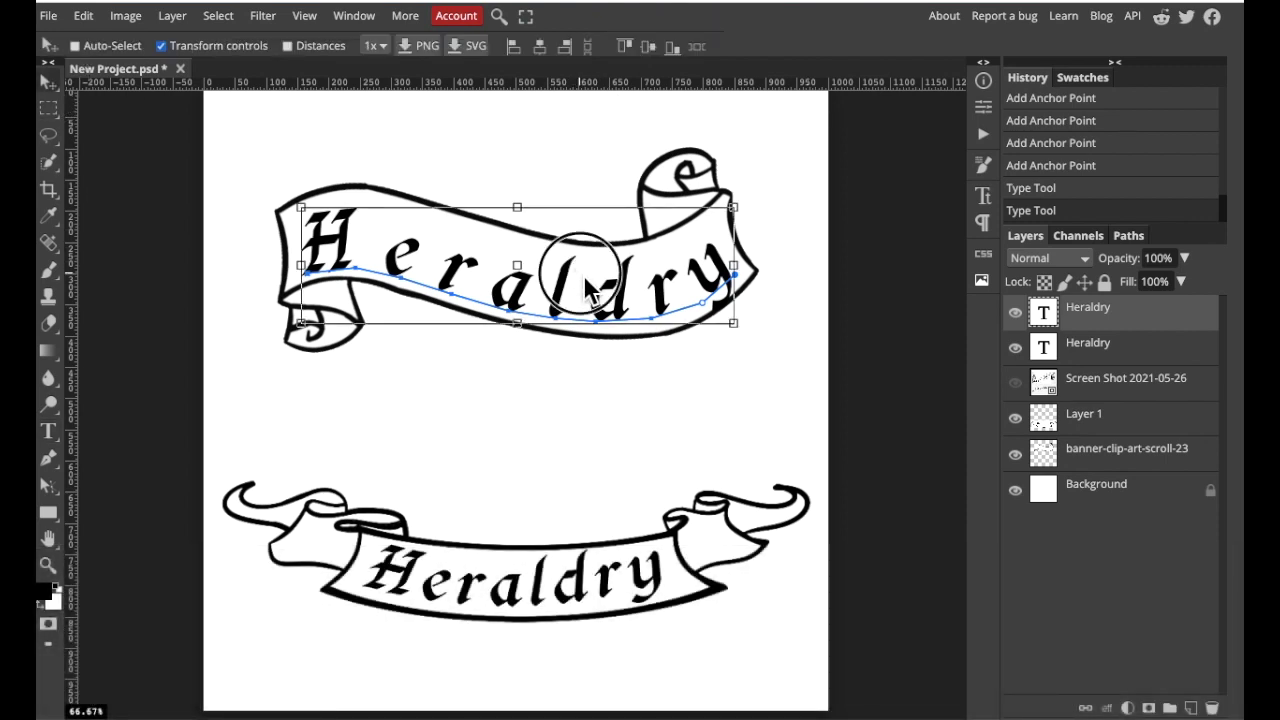
left_click_drag(586, 282, 586, 275)
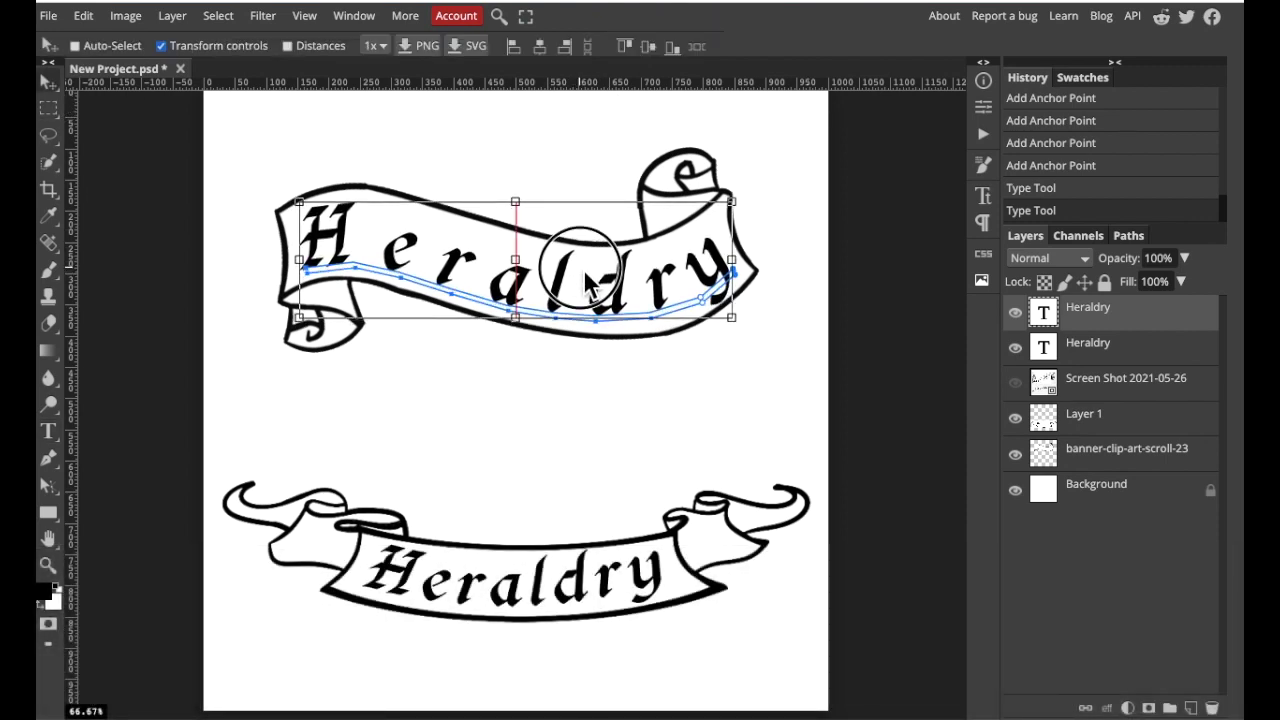
left_click_drag(585, 274, 587, 276)
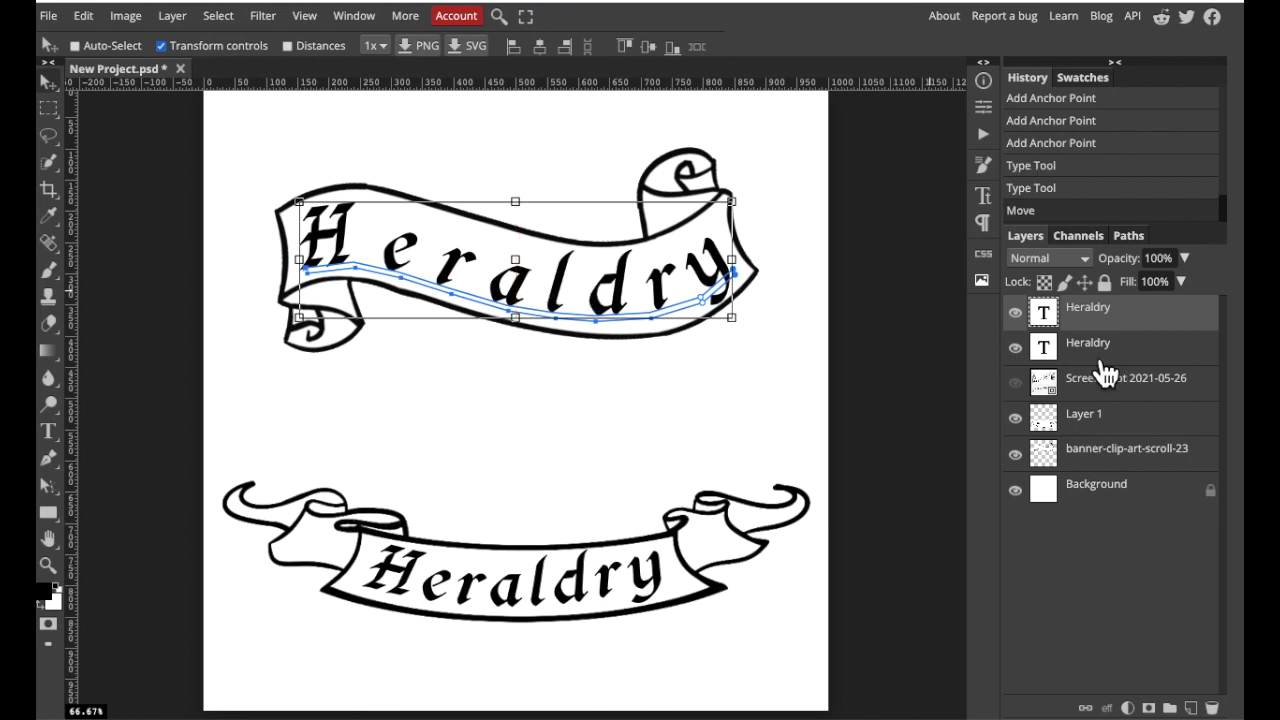